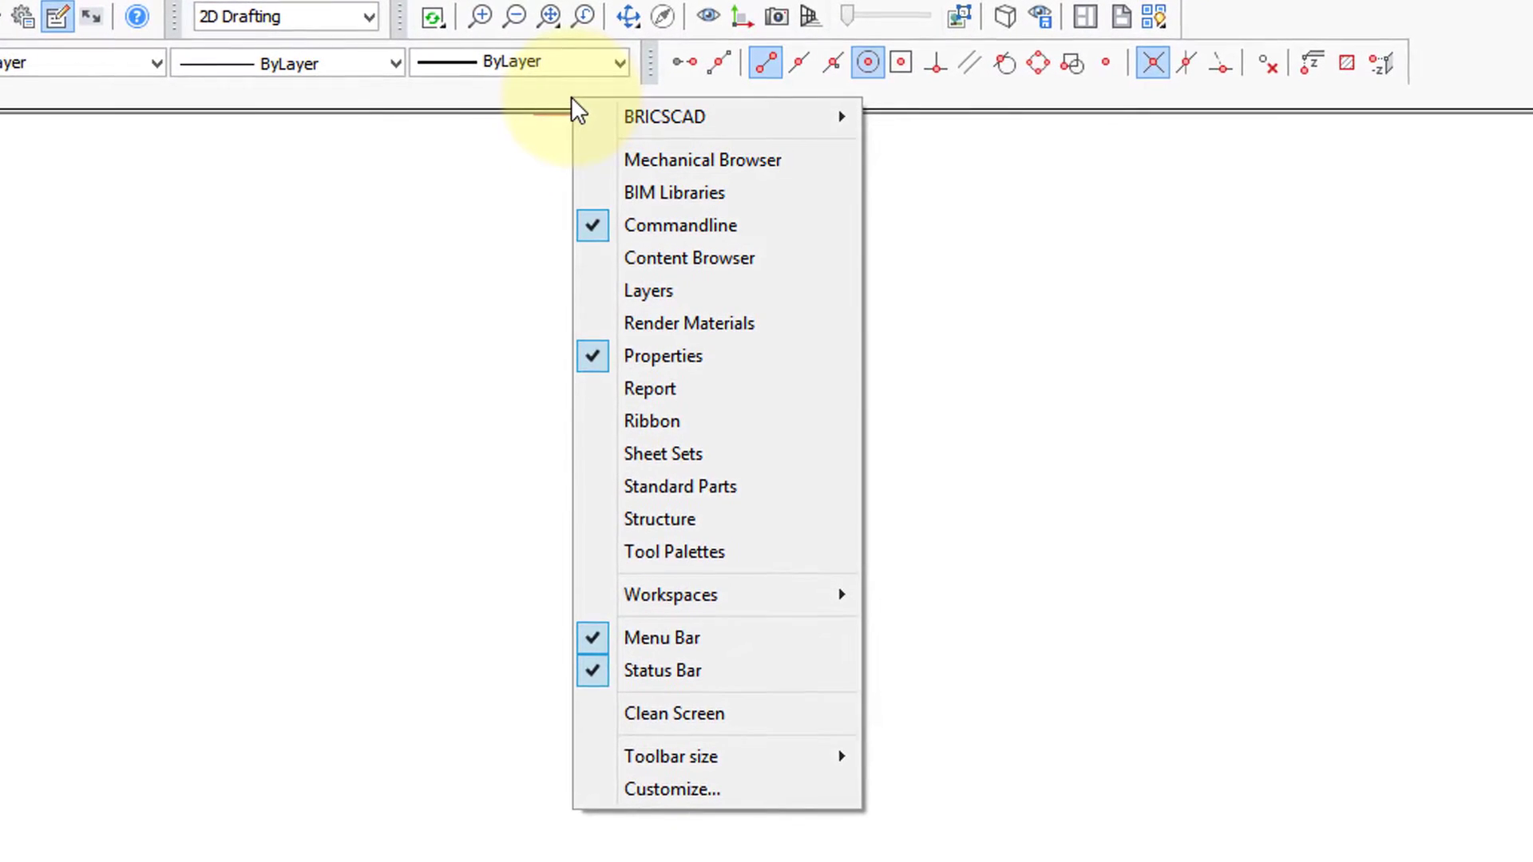
Open the Customize dialog from the context menu and show its File menu options
left_click(728, 794)
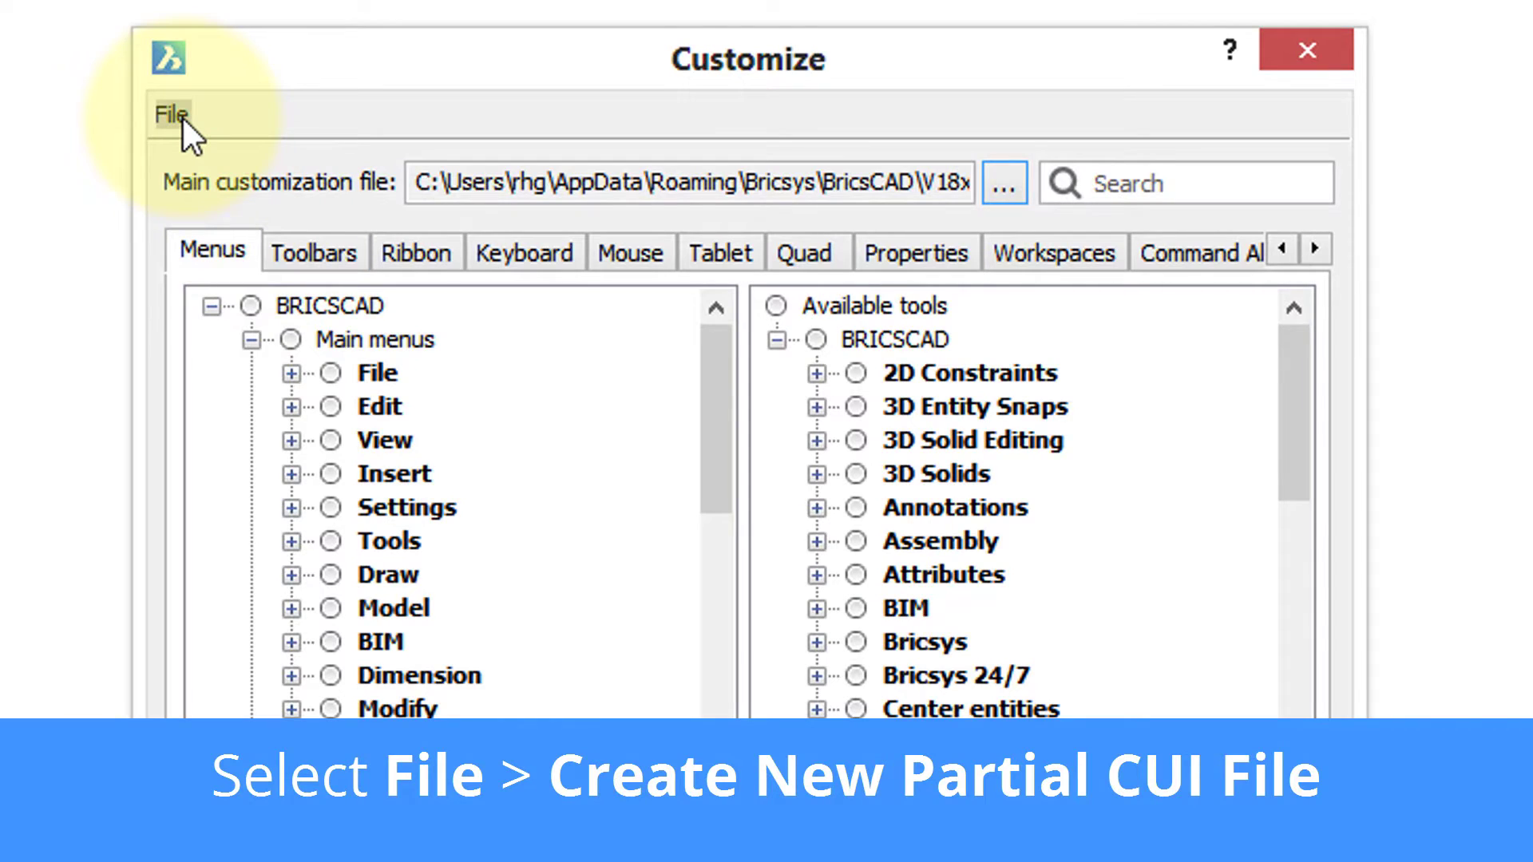
left_click(172, 113)
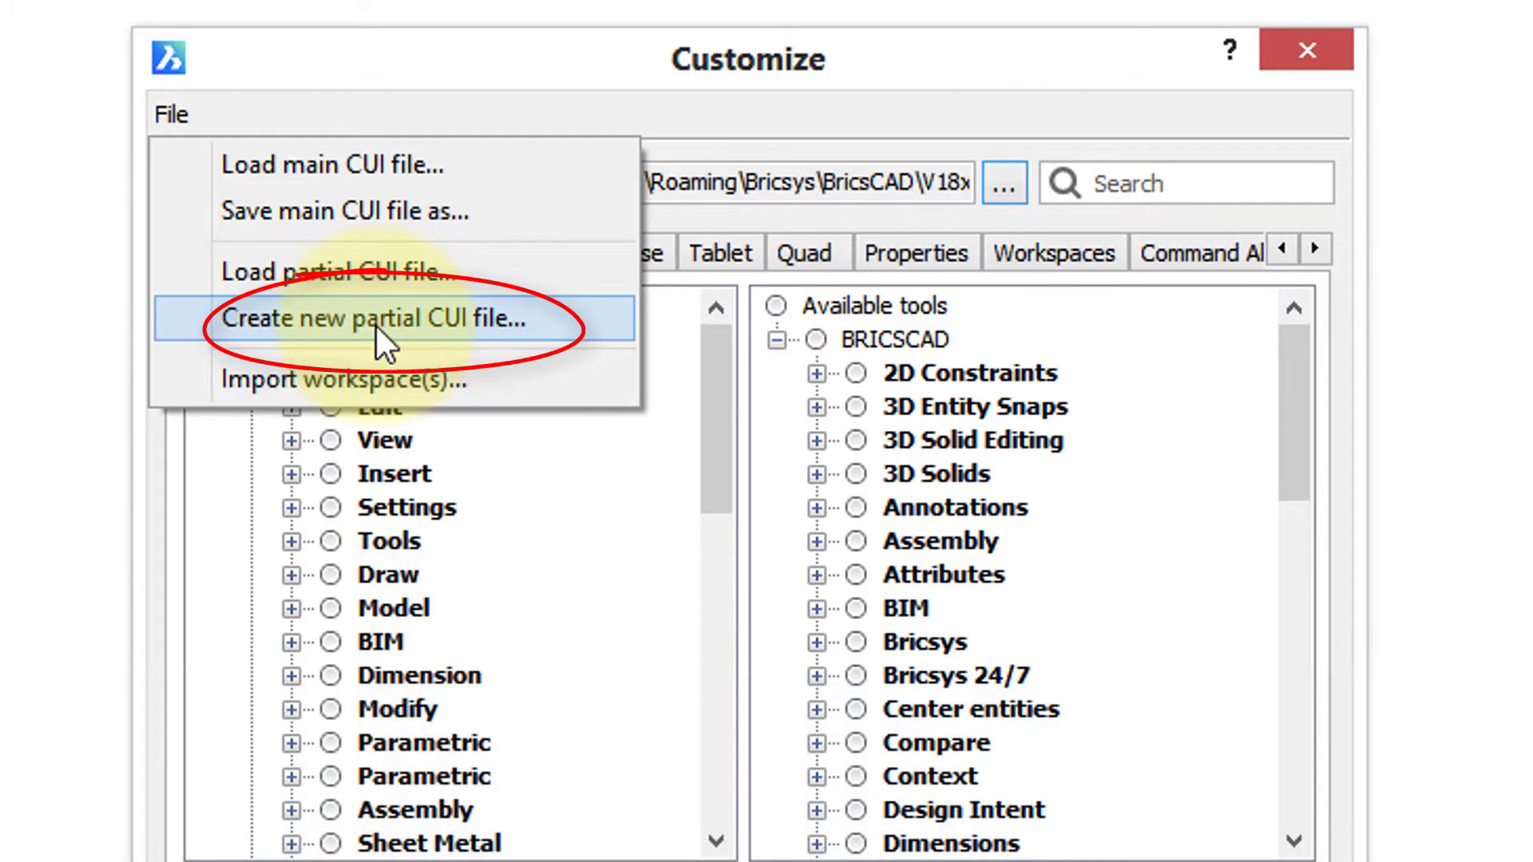
Save a new partial CUI file named MuCUI and select its MUCUI group in the tree
left_click(376, 325)
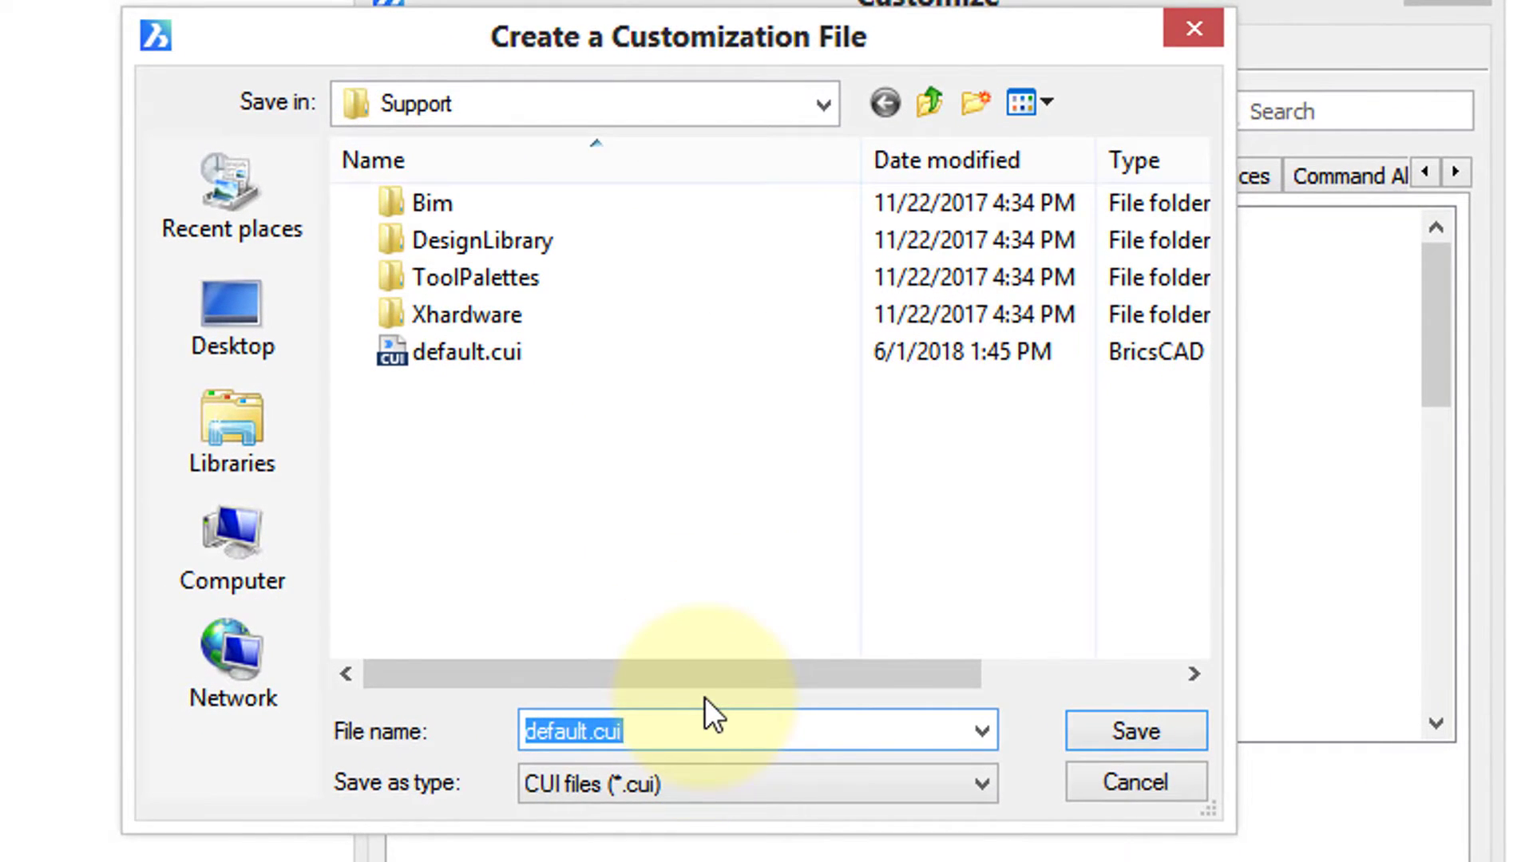
type("MuCUI")
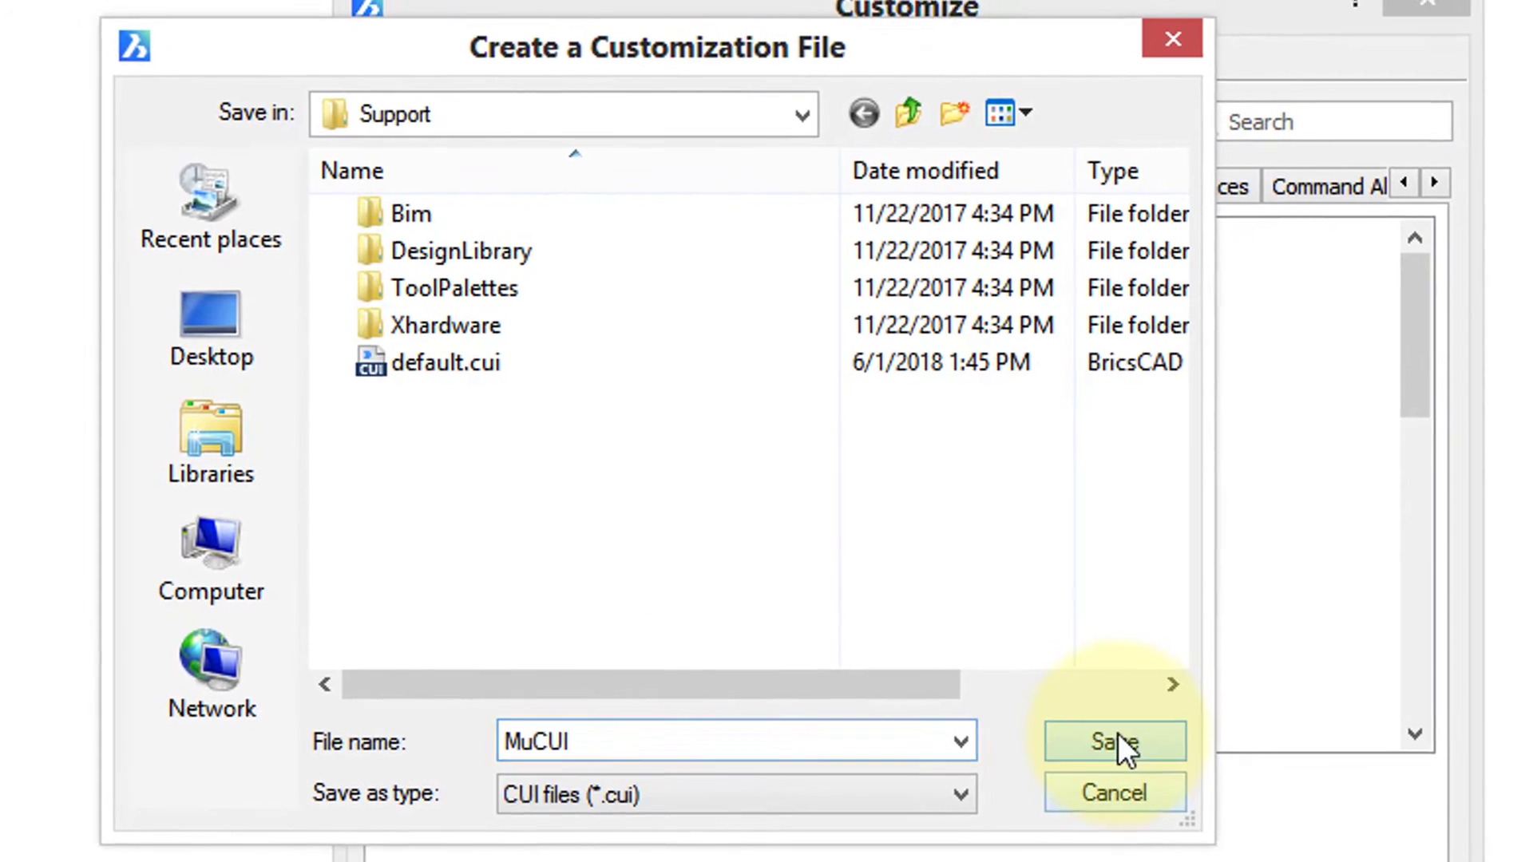
left_click(1118, 735)
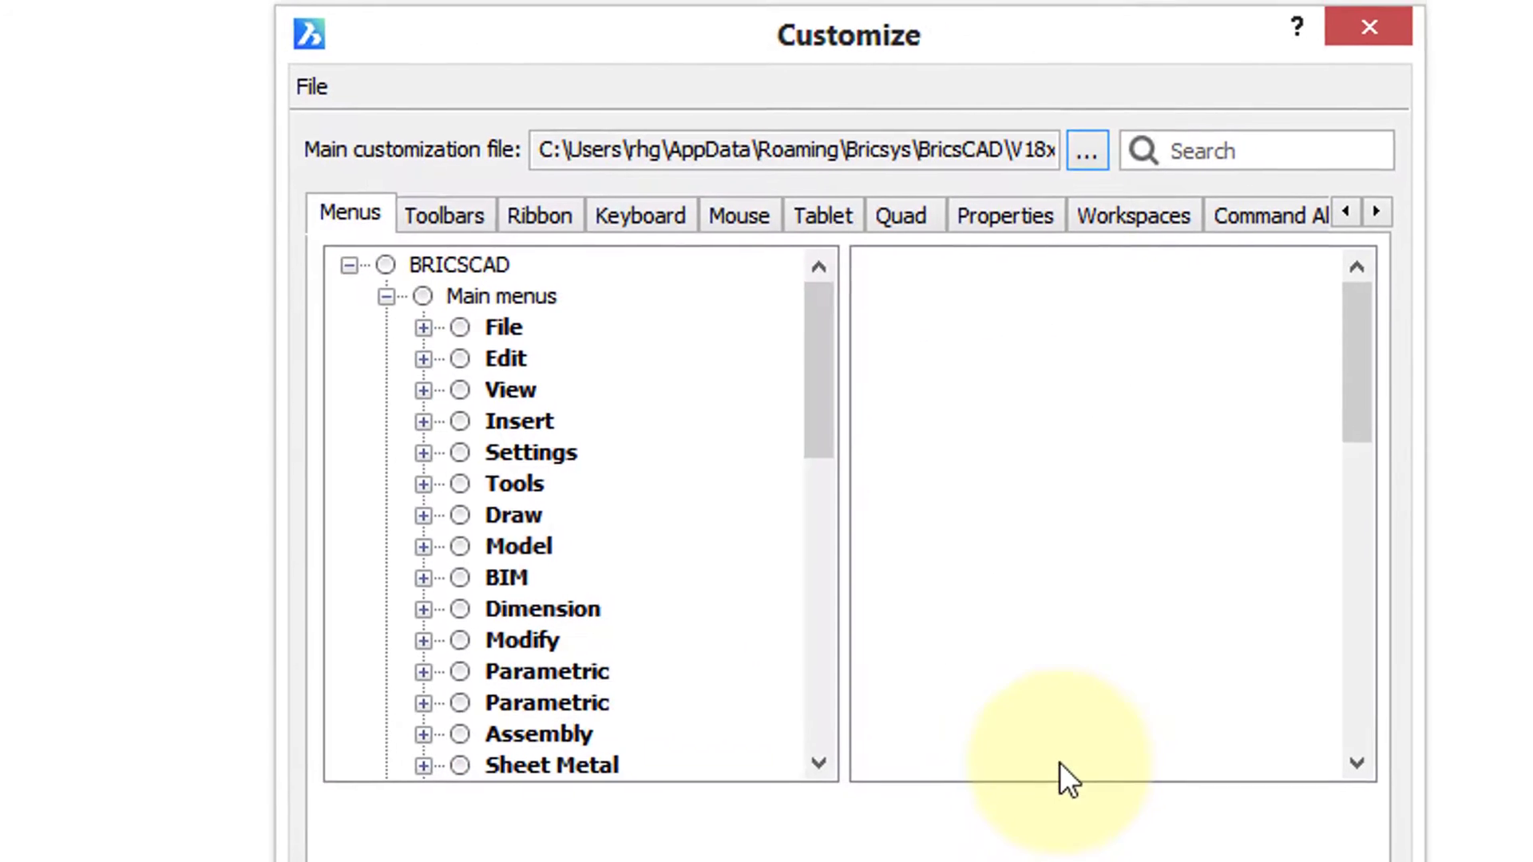
left_click(374, 704)
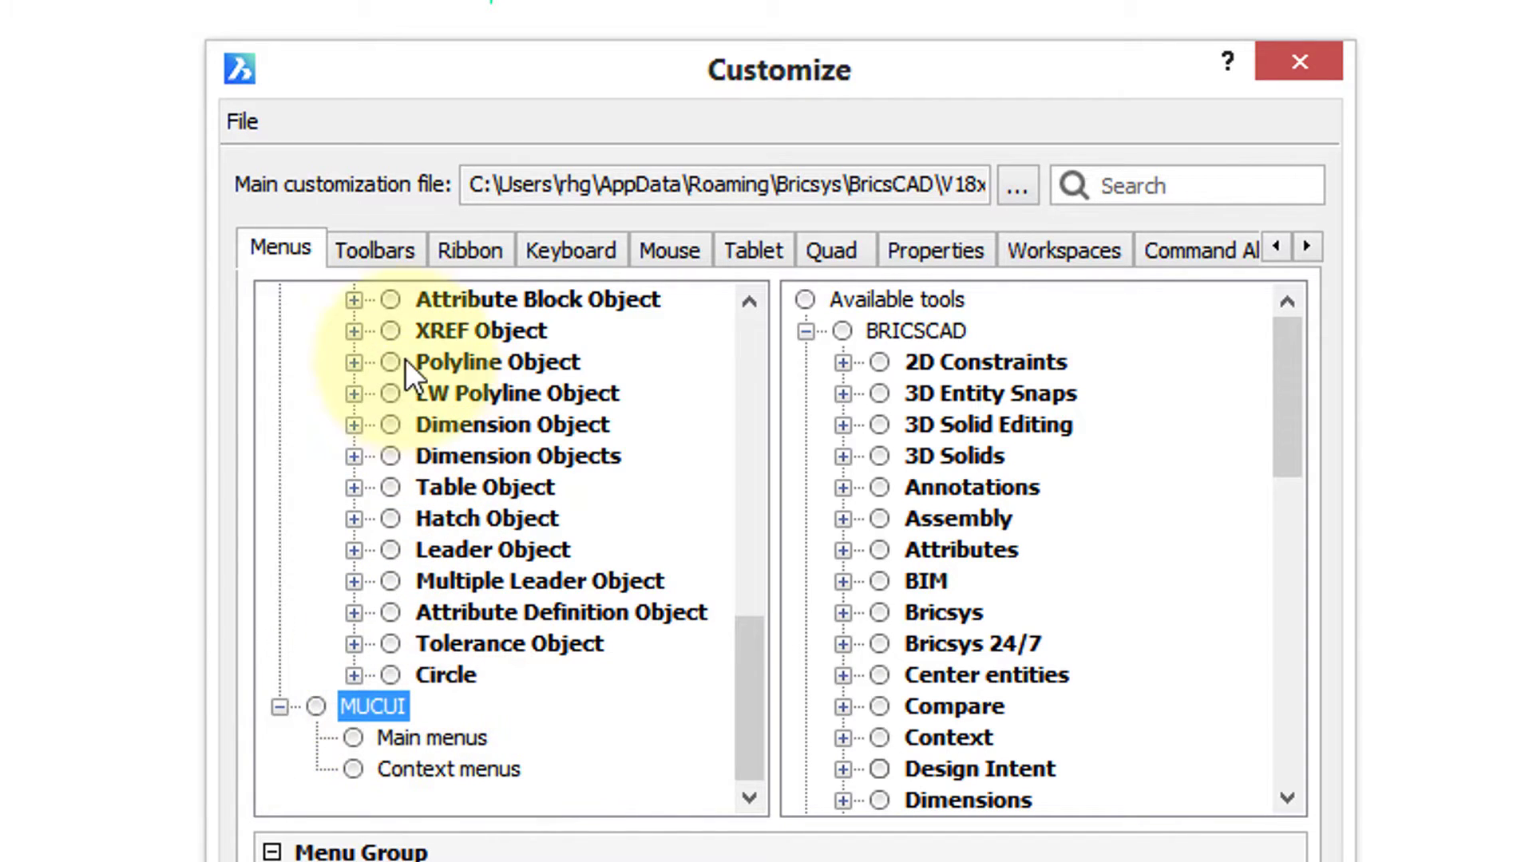
left_click(383, 250)
left_click(281, 300)
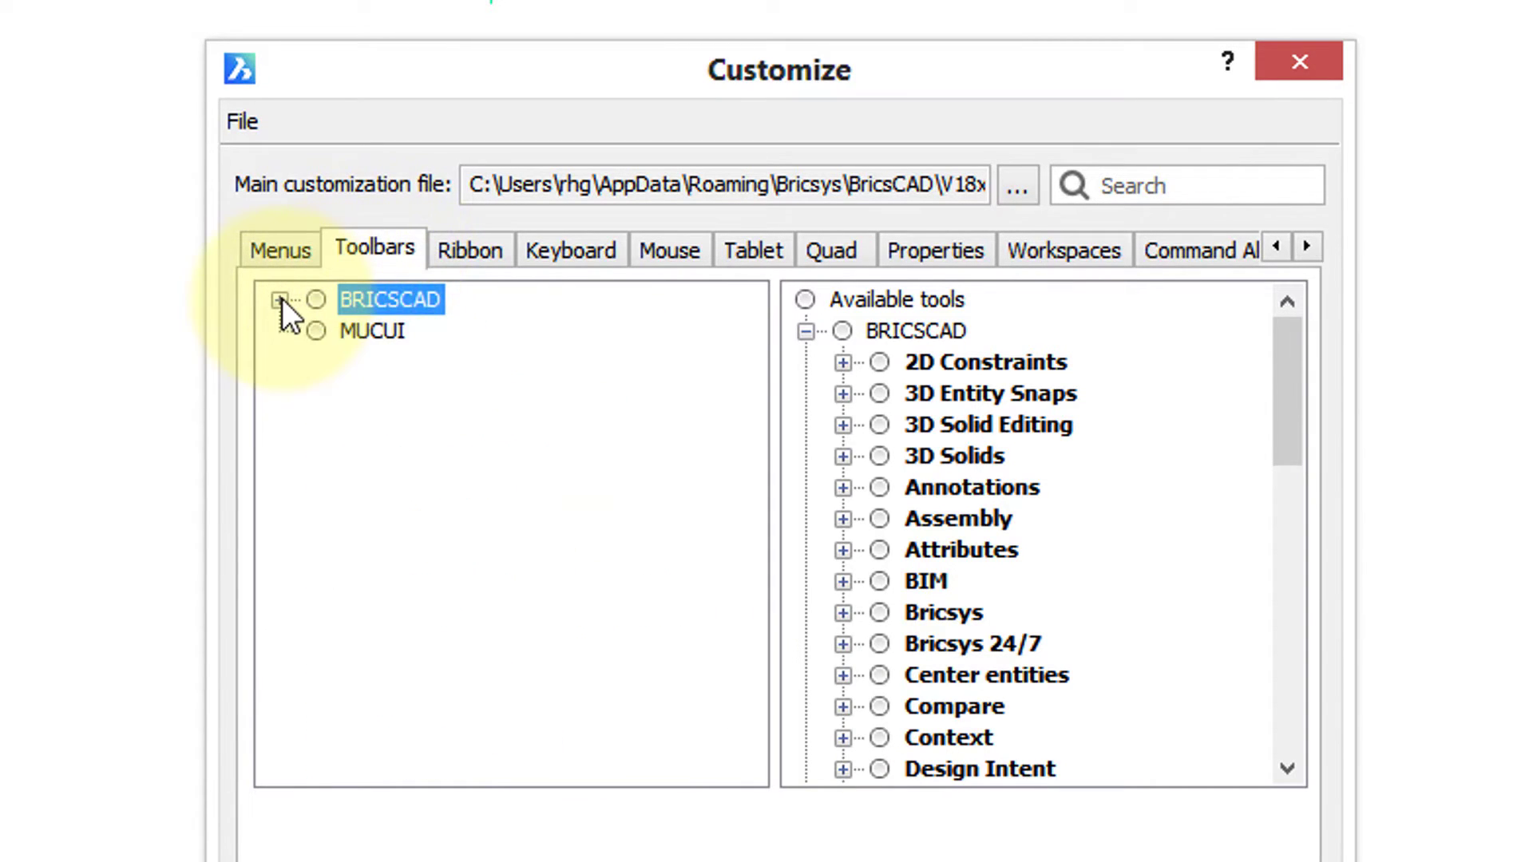
left_click(365, 332)
left_click(470, 253)
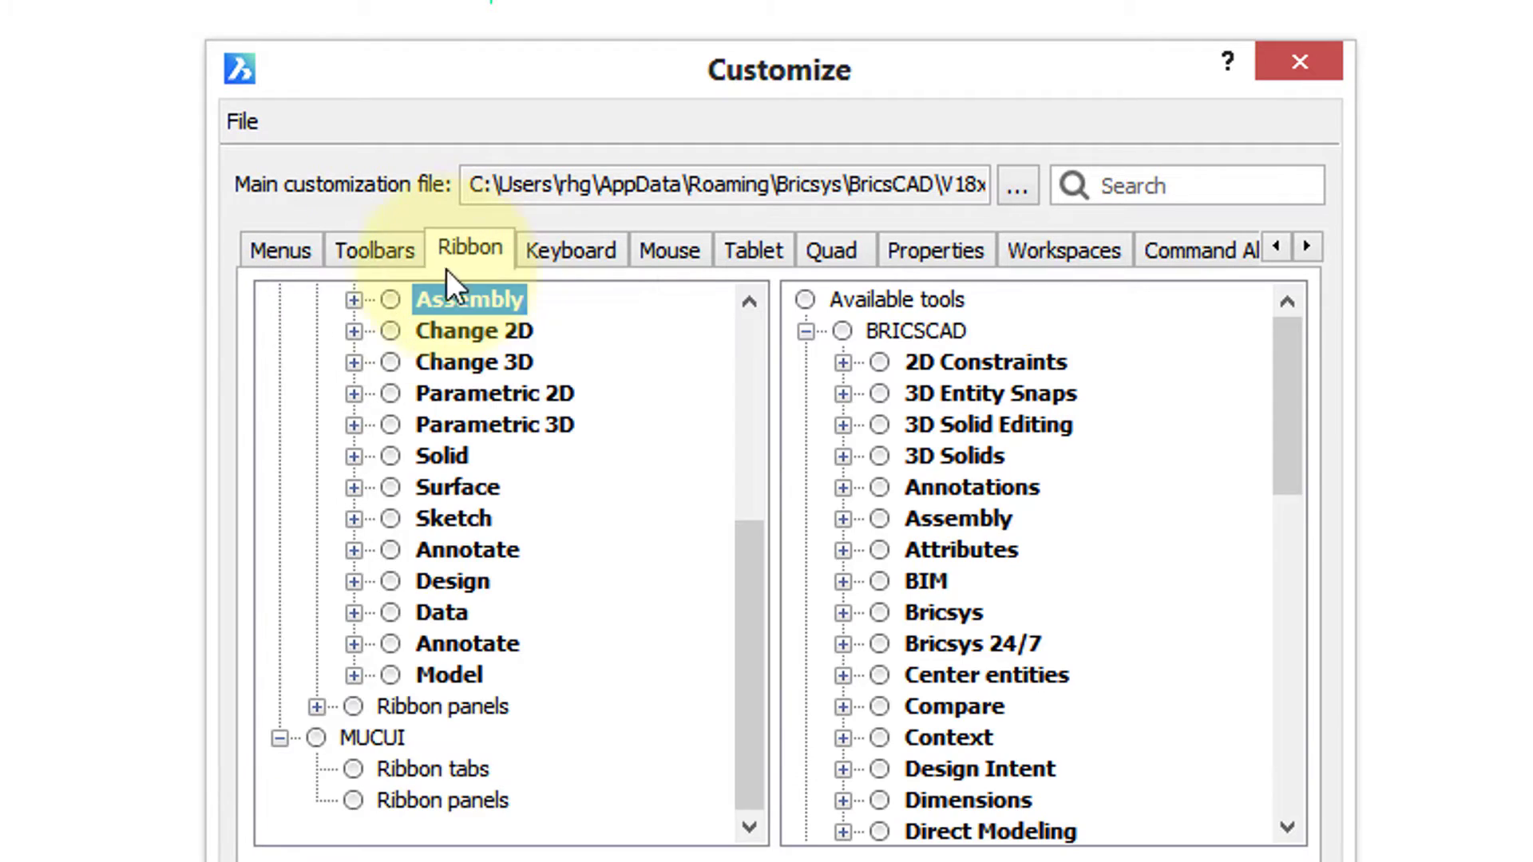
left_click(370, 737)
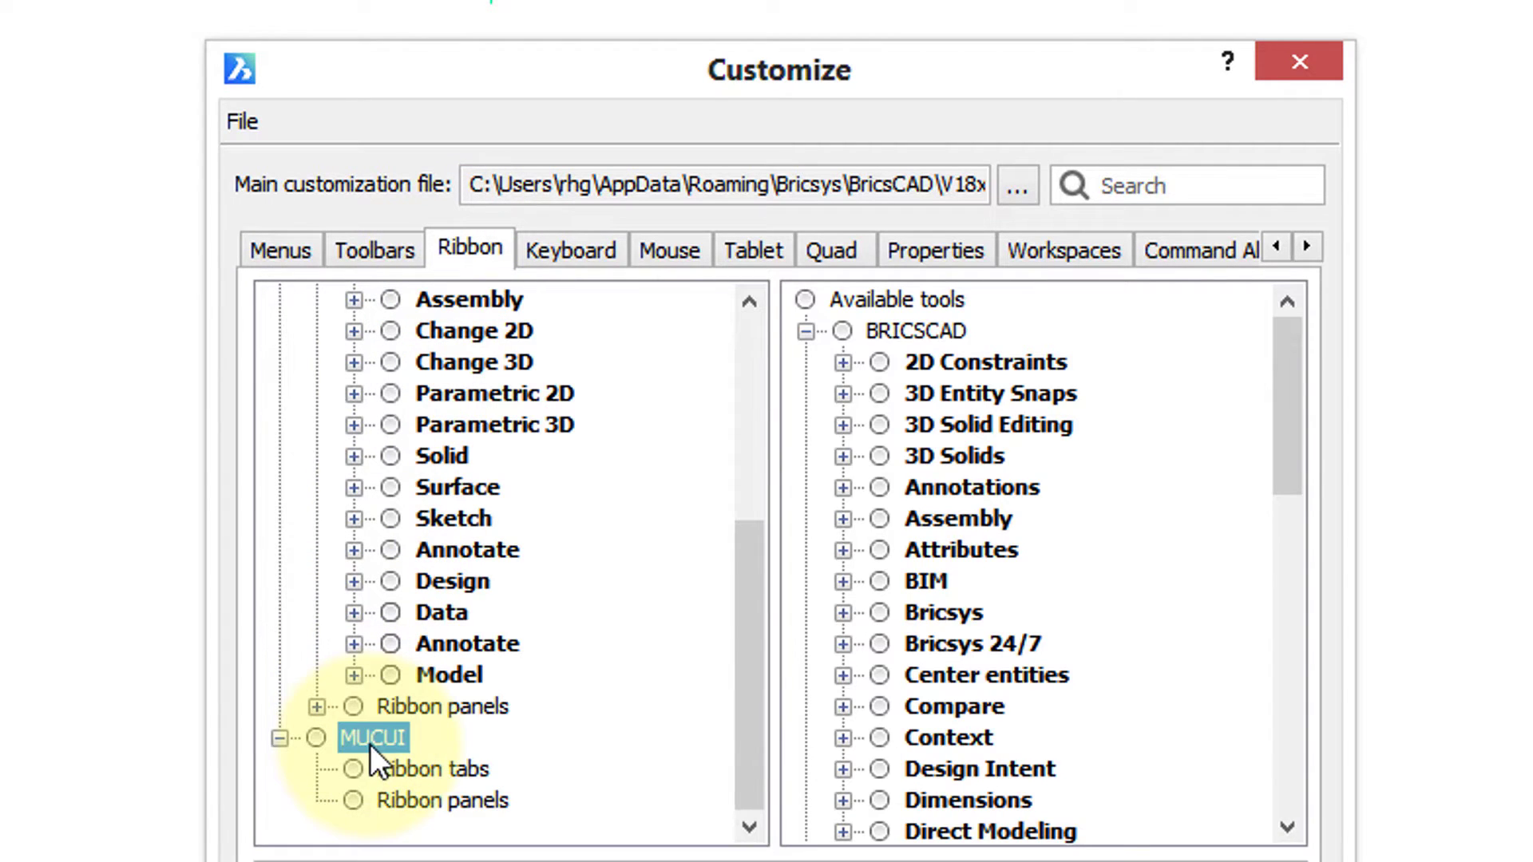
left_click(601, 253)
left_click(280, 299)
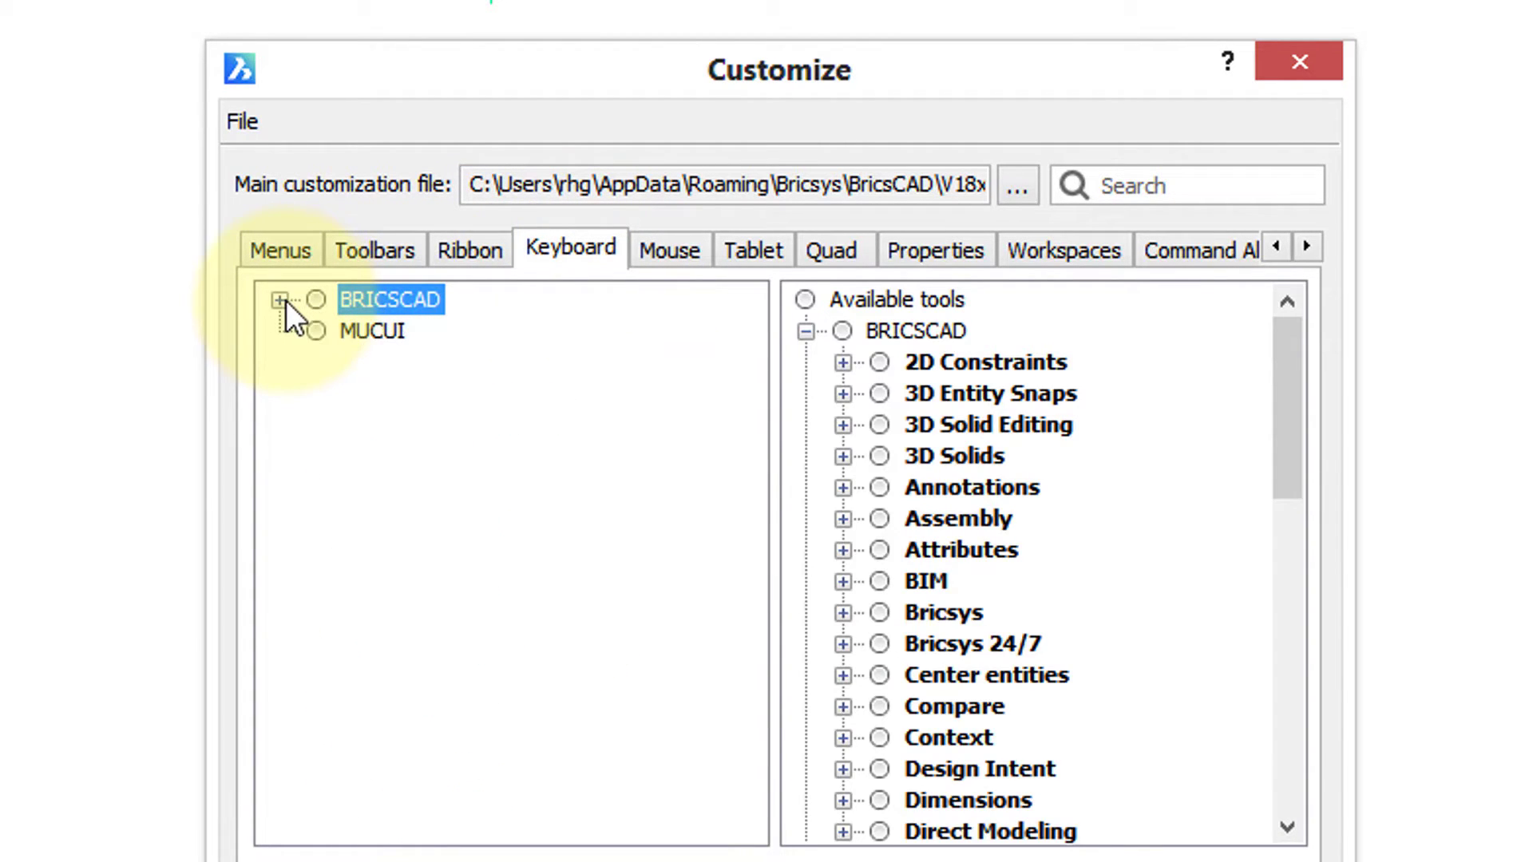
left_click(373, 332)
left_click(670, 250)
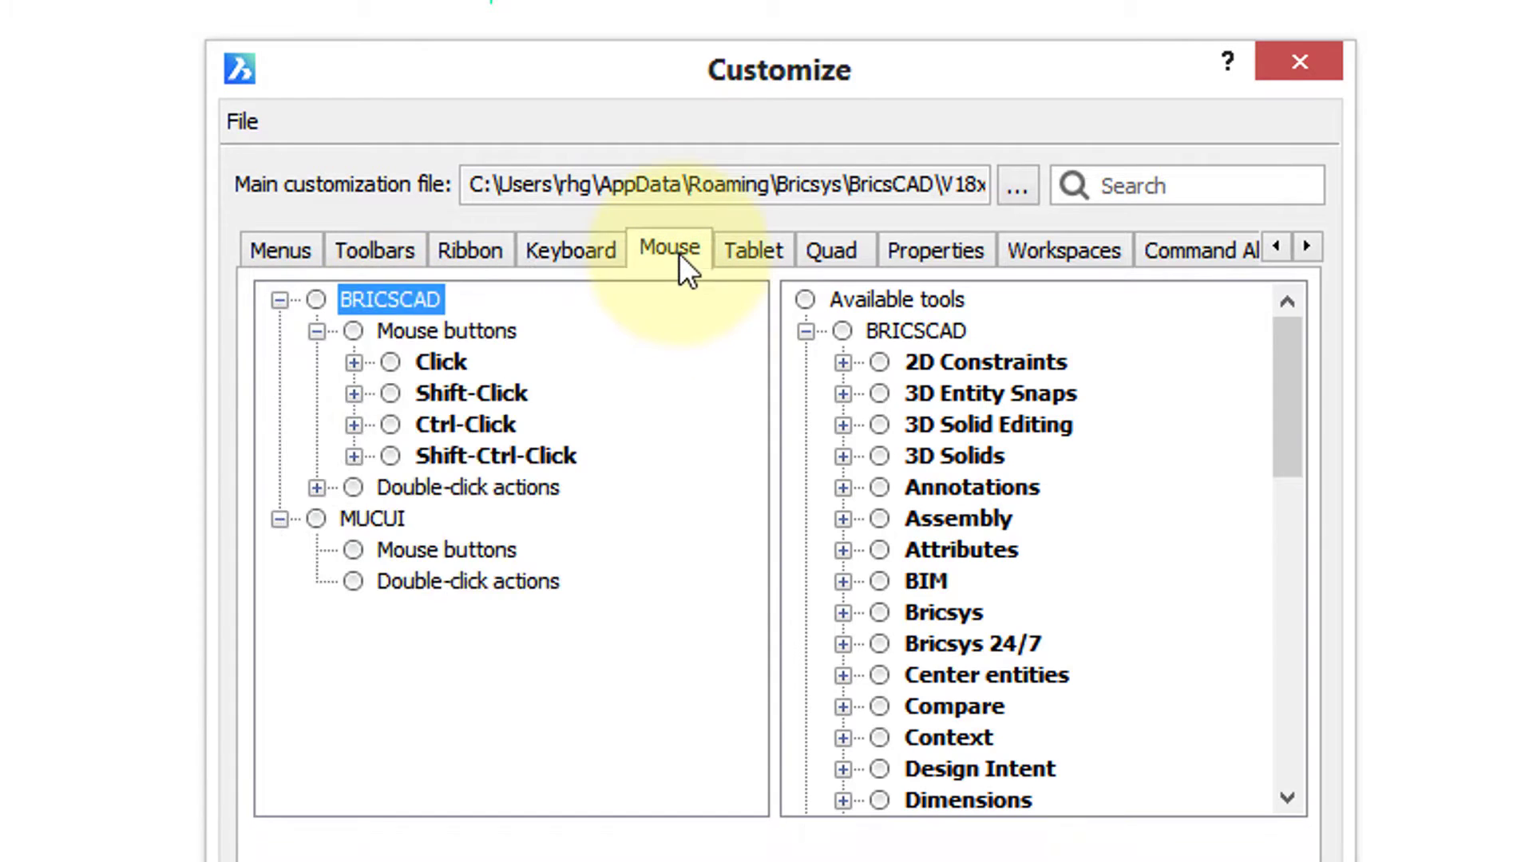
left_click(771, 254)
left_click(399, 394)
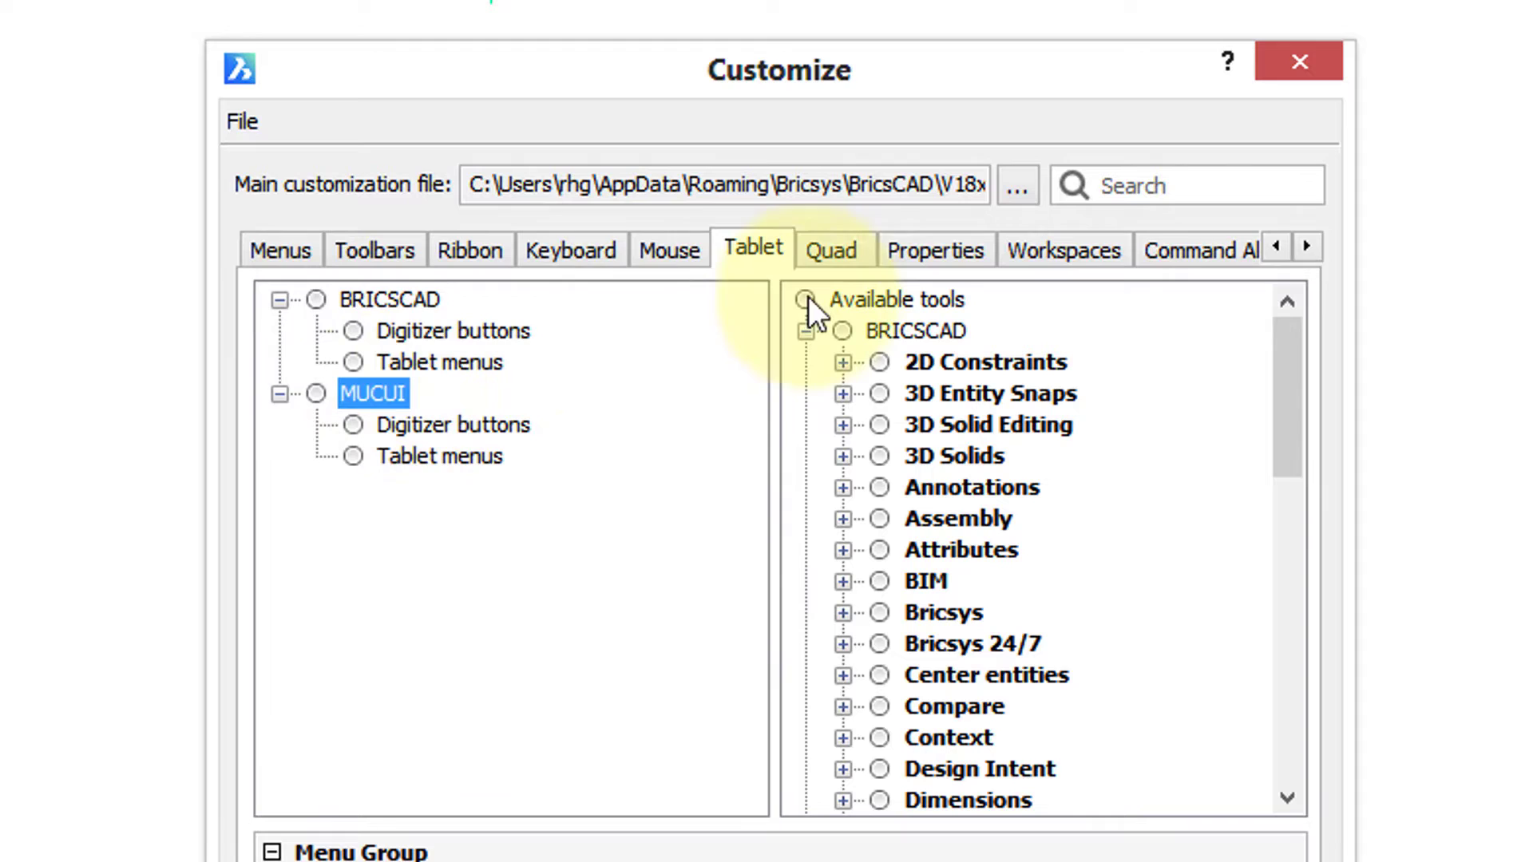
left_click(834, 261)
left_click(279, 301)
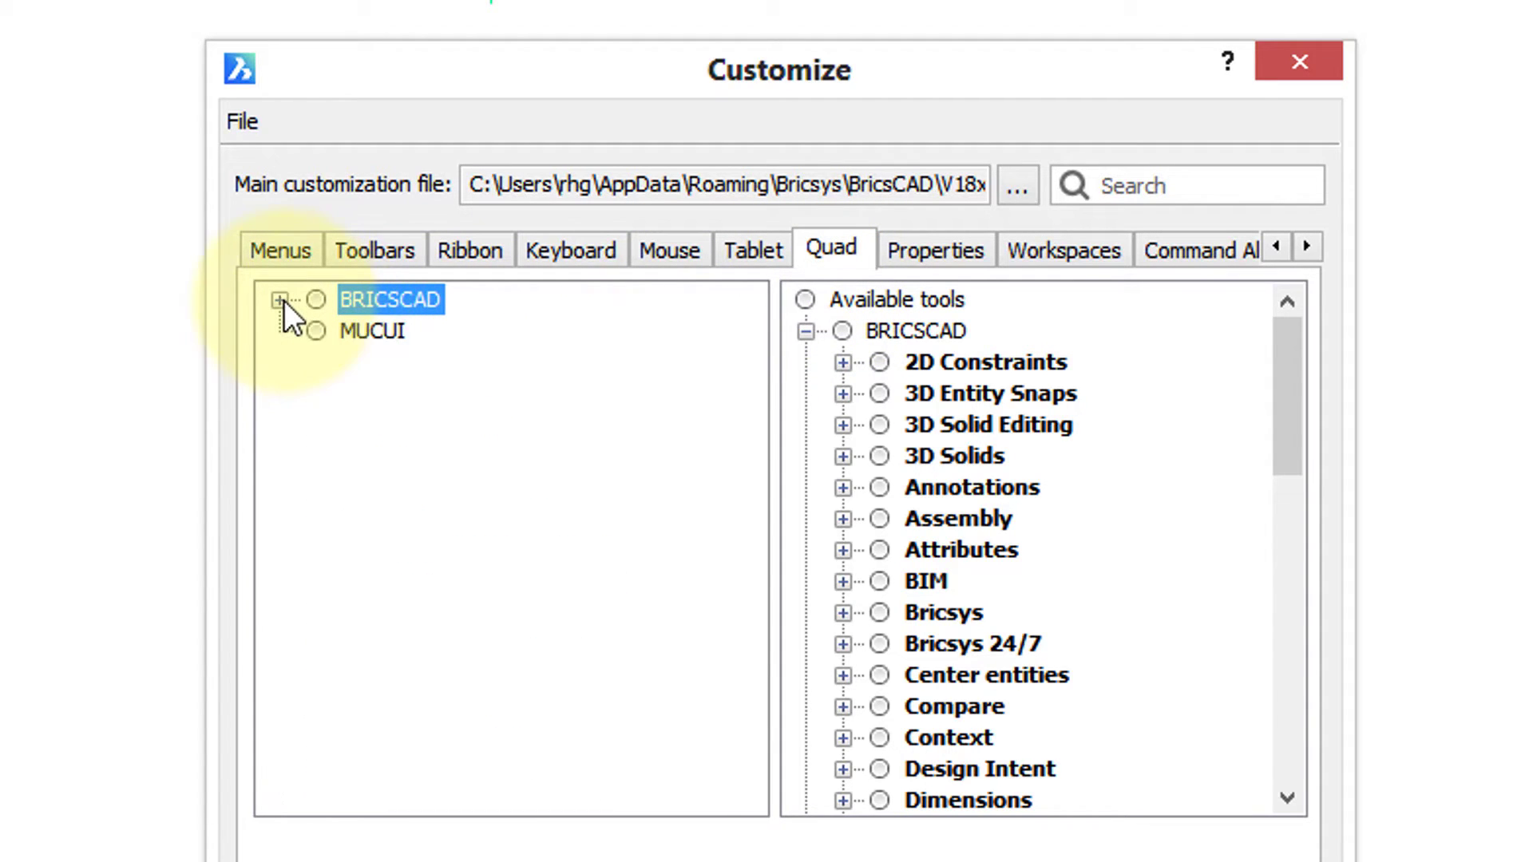
left_click(378, 334)
left_click(937, 249)
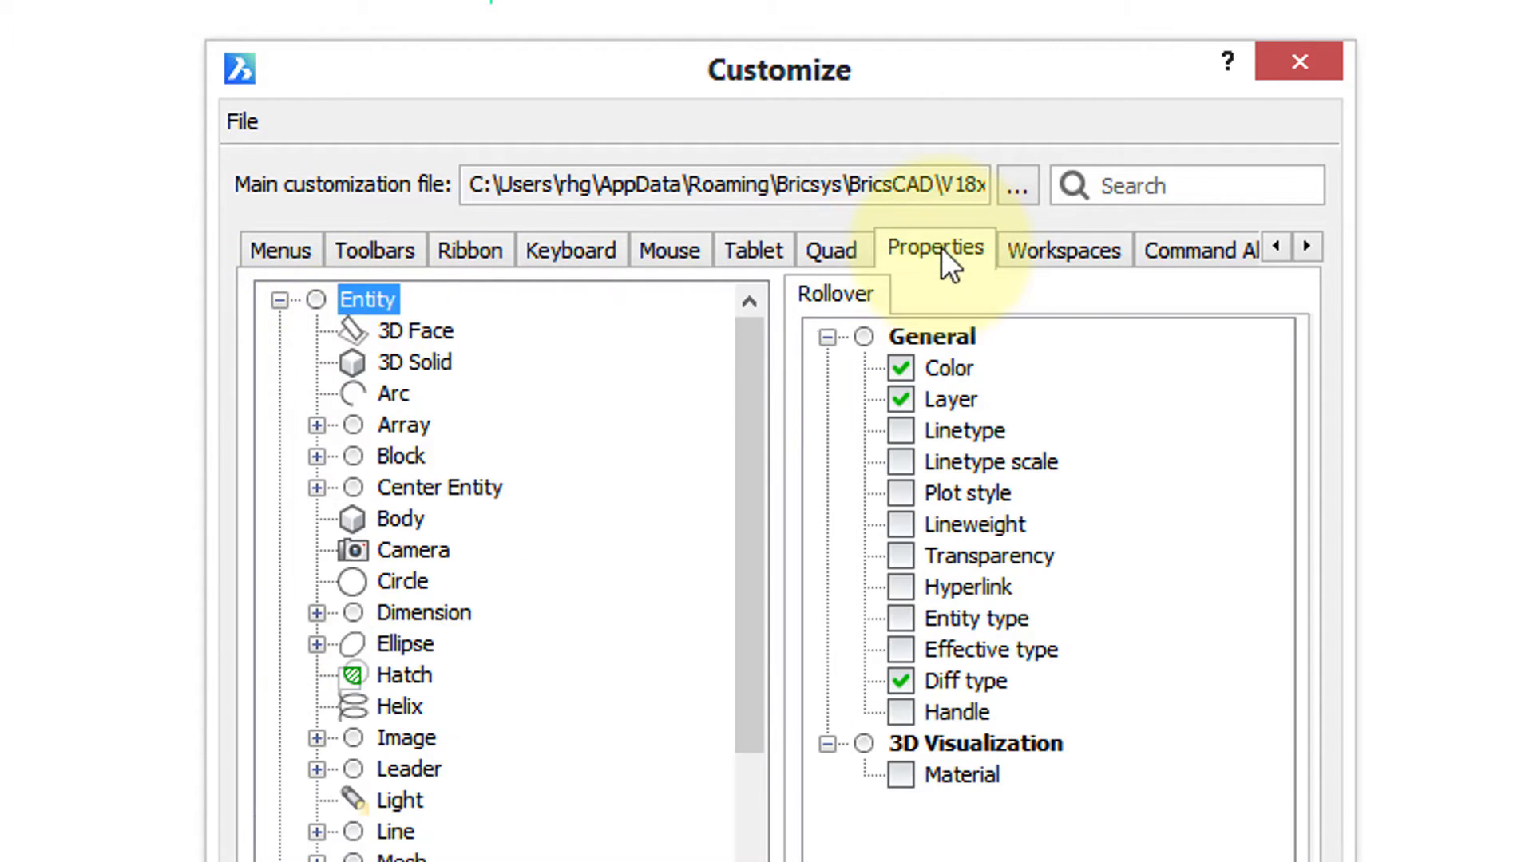
left_click(279, 301)
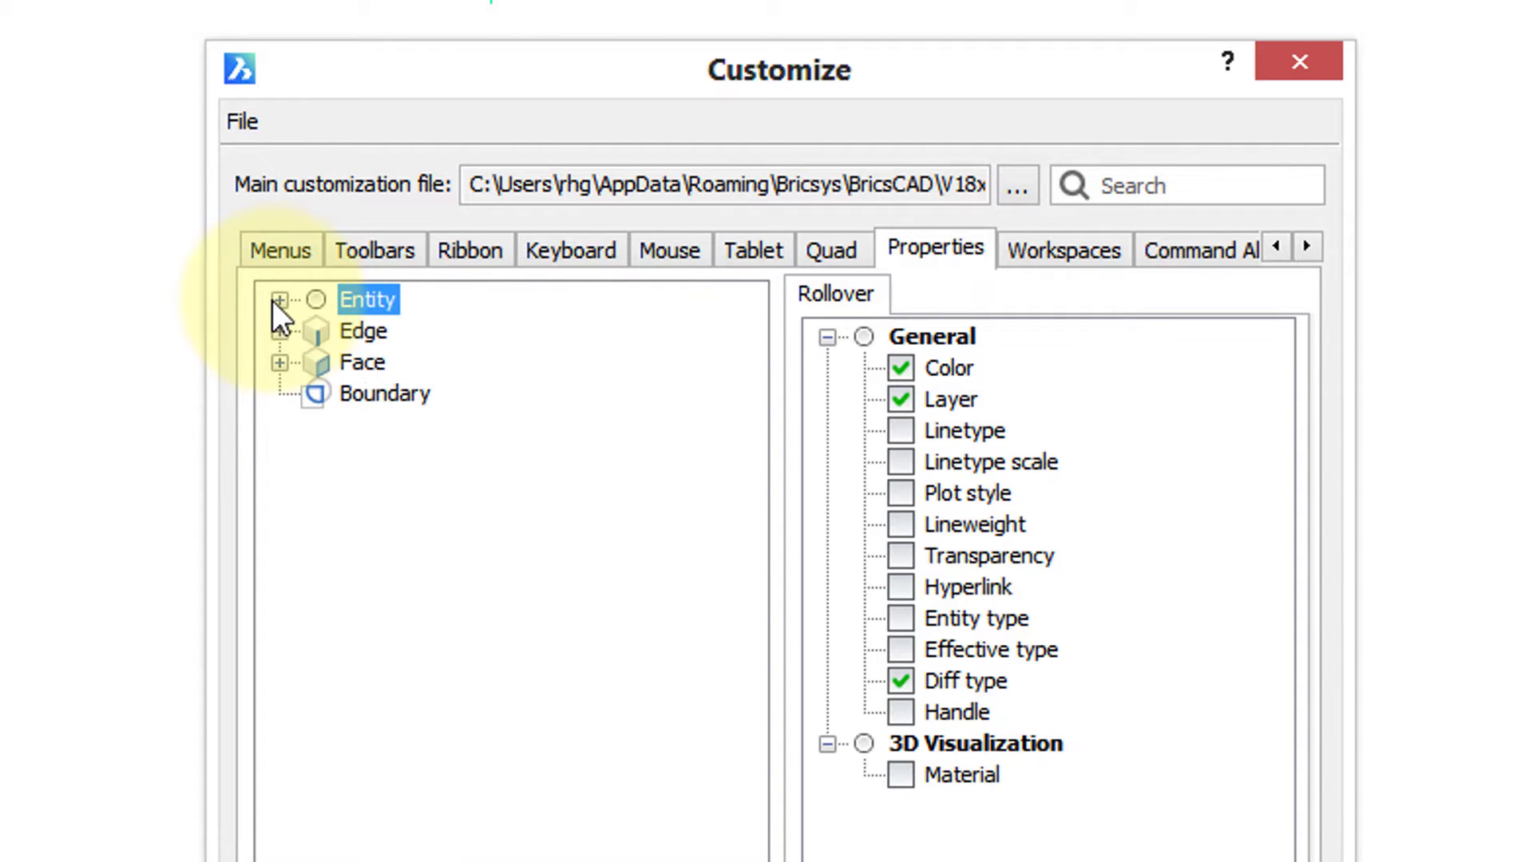
left_click(1039, 257)
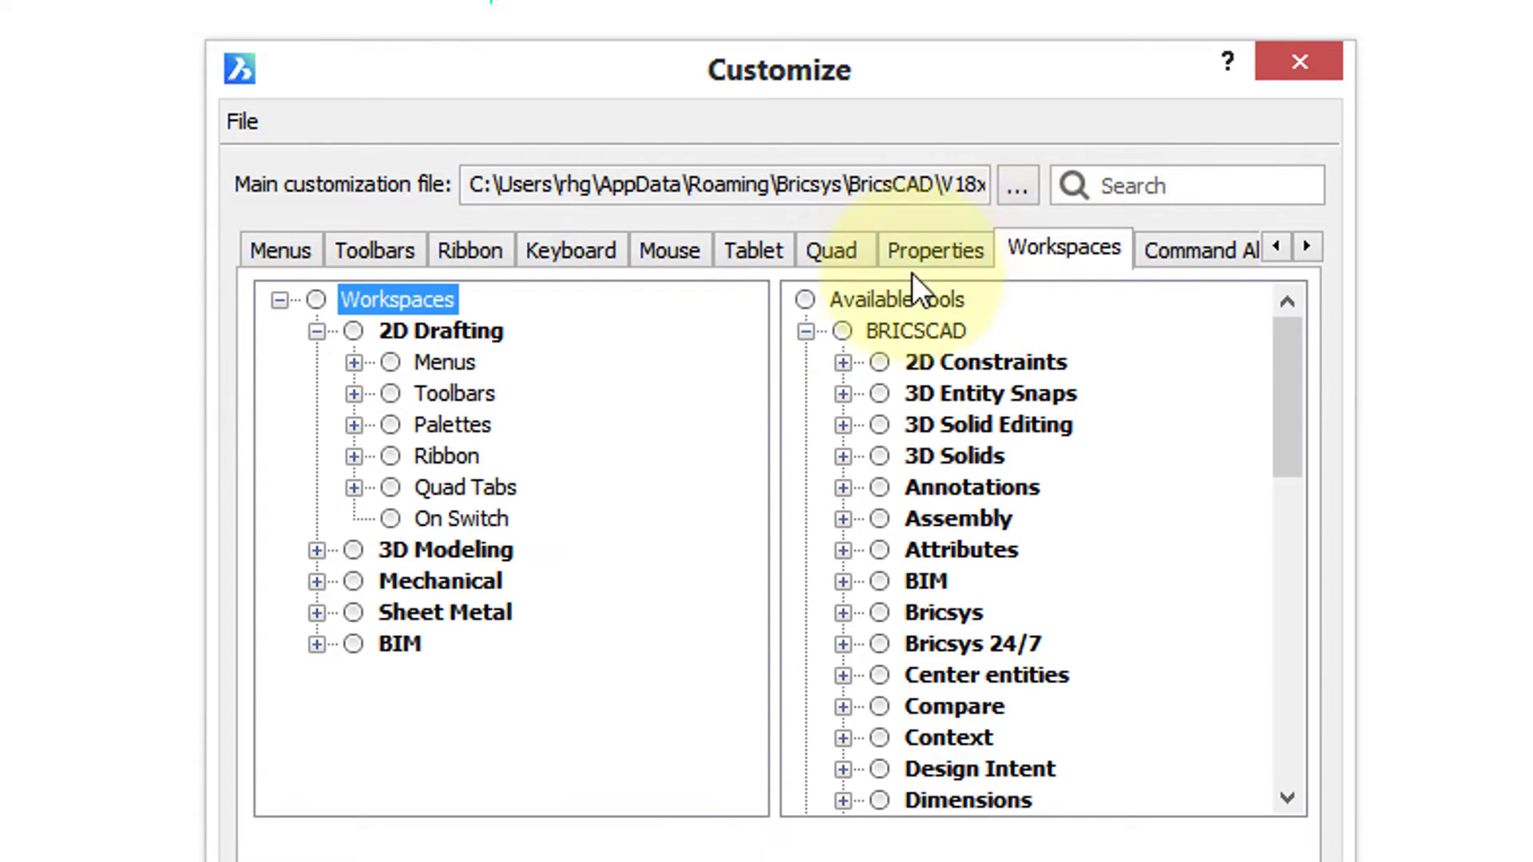
left_click(1199, 253)
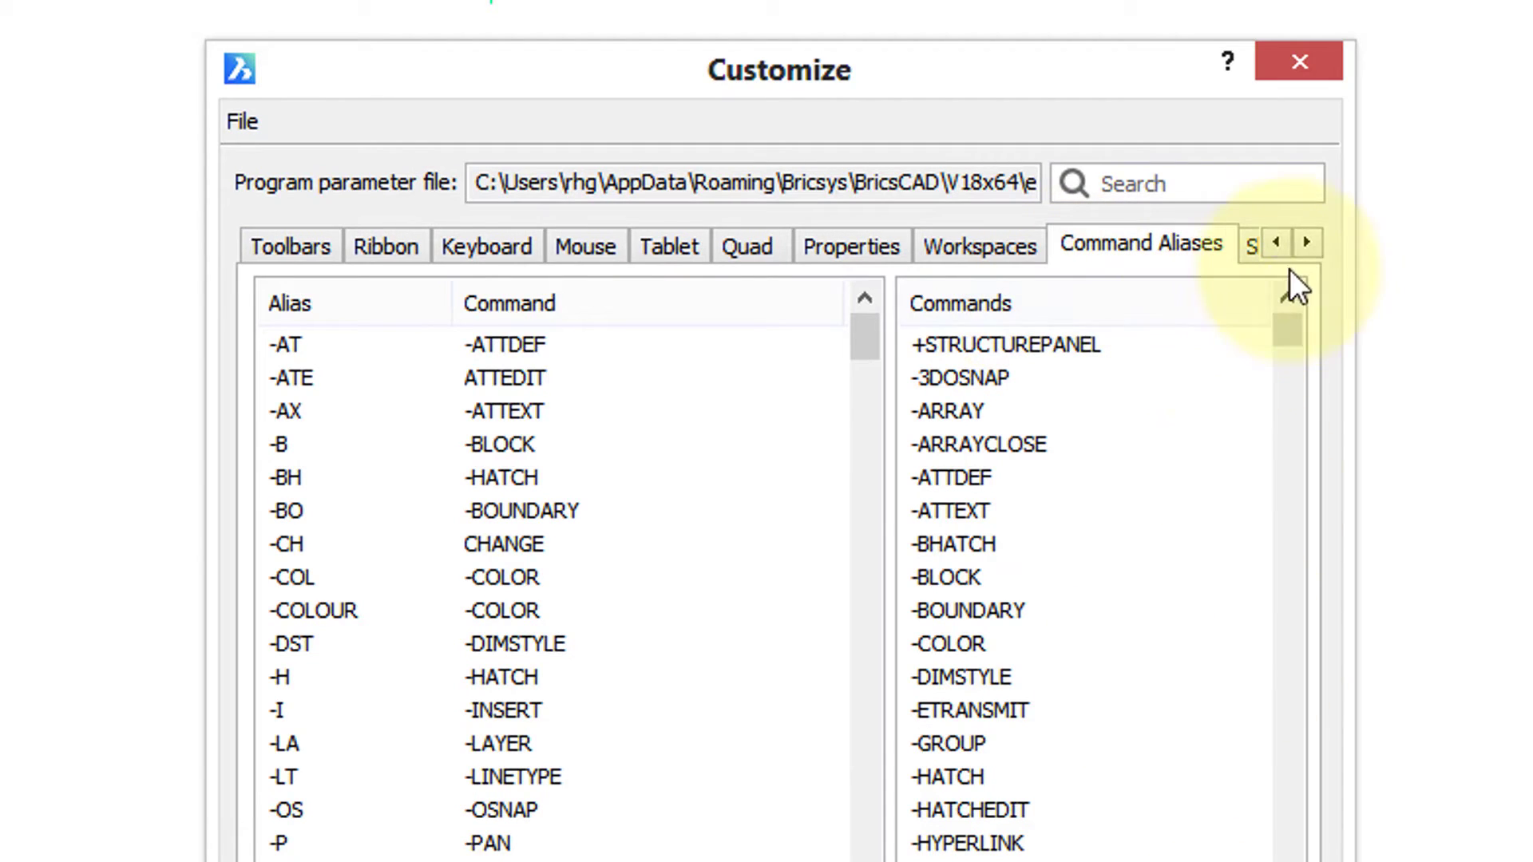
left_click(1307, 243)
left_click(1306, 245)
left_click(1153, 248)
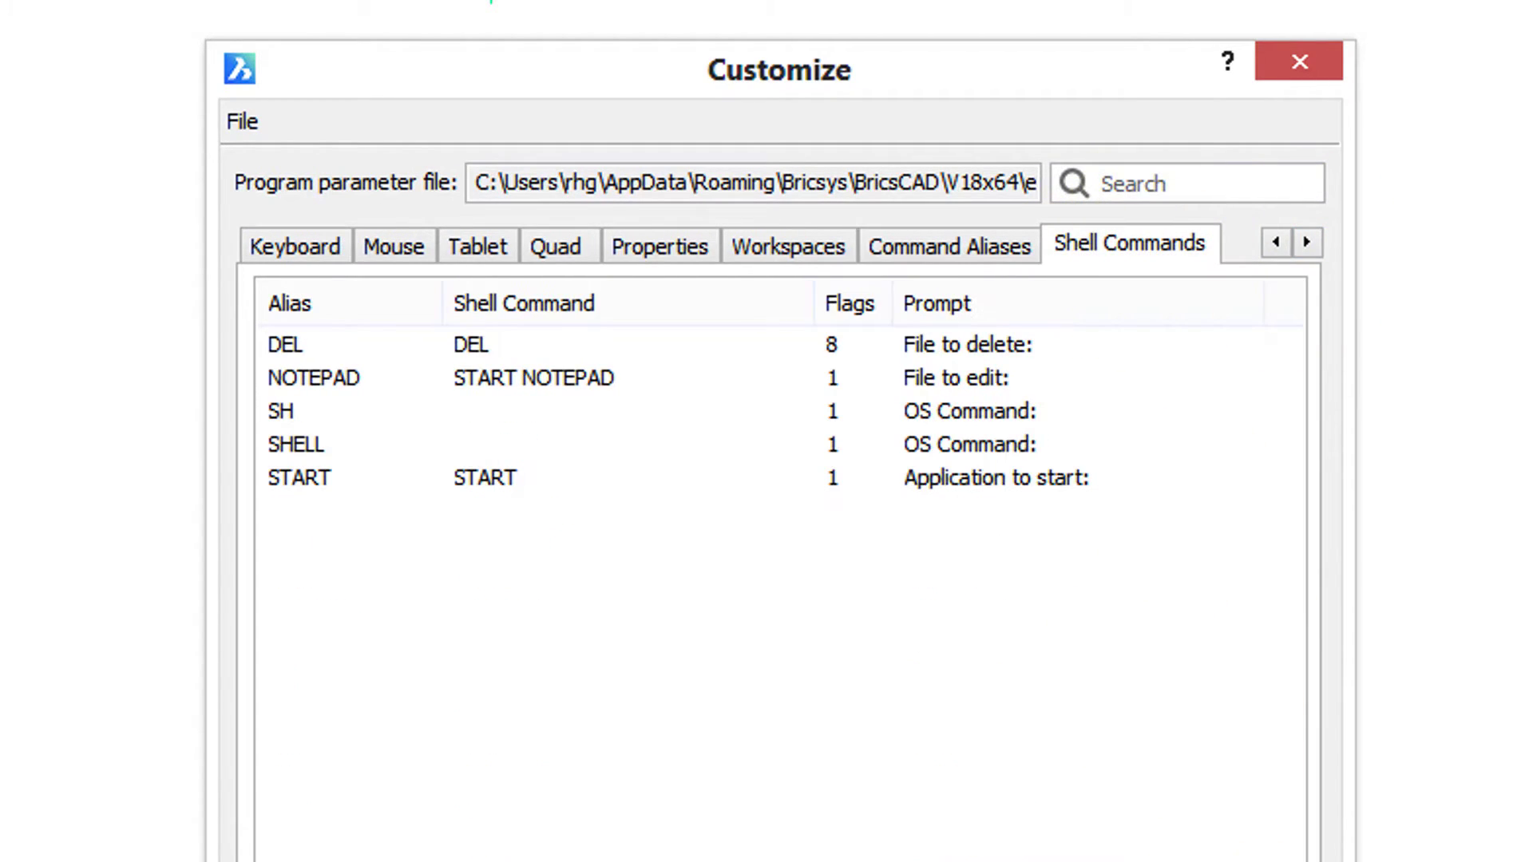
left_click(1274, 244)
left_click(1275, 243)
left_click(1275, 242)
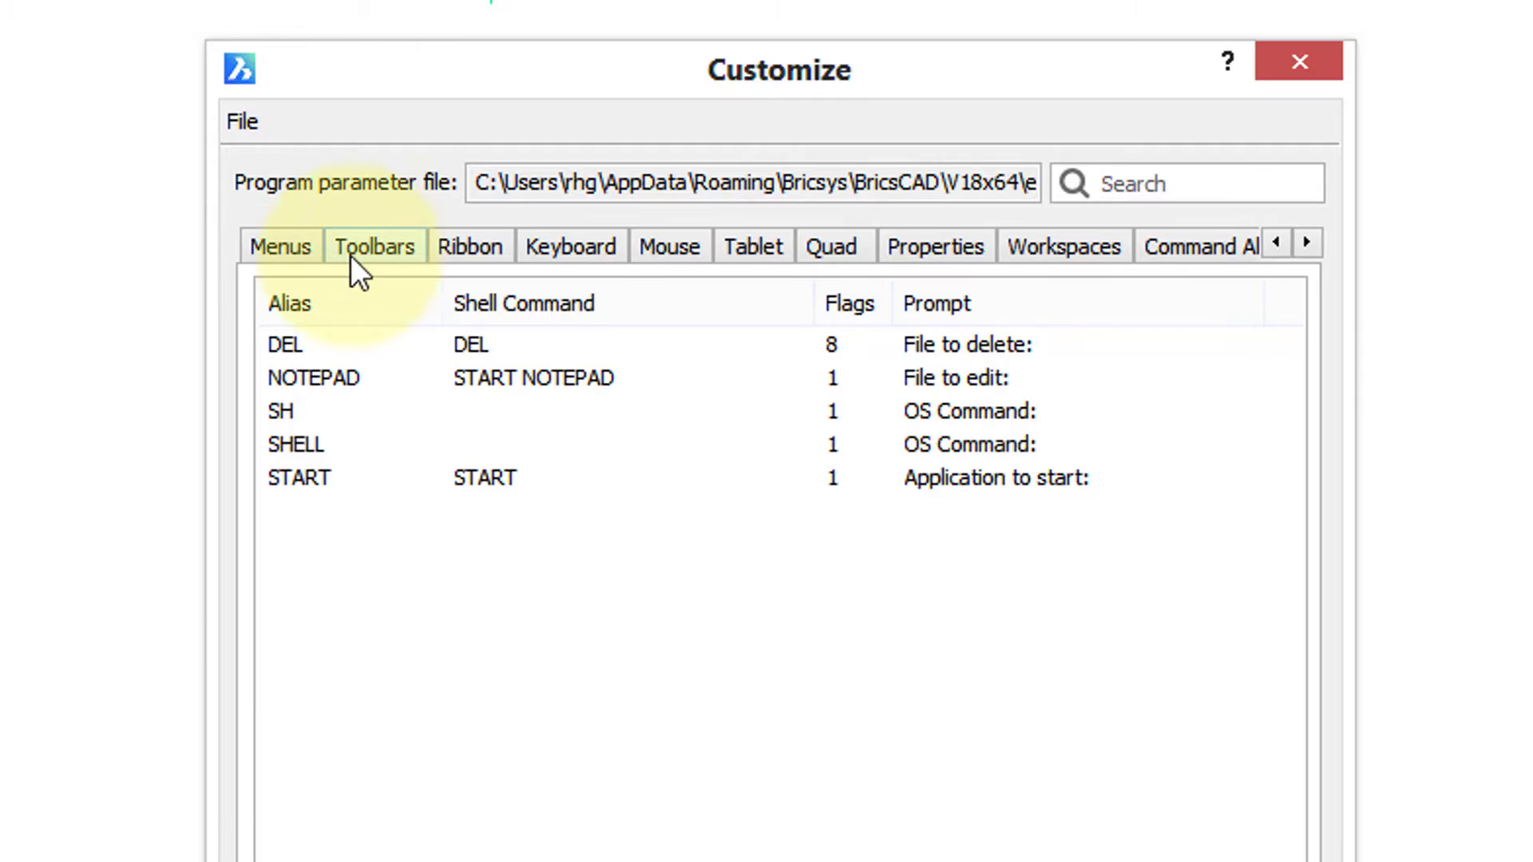
left_click(279, 250)
left_click(431, 769)
Add a new main menu named Test under MUCUI's Main menus
scroll(480, 768, "down", 1)
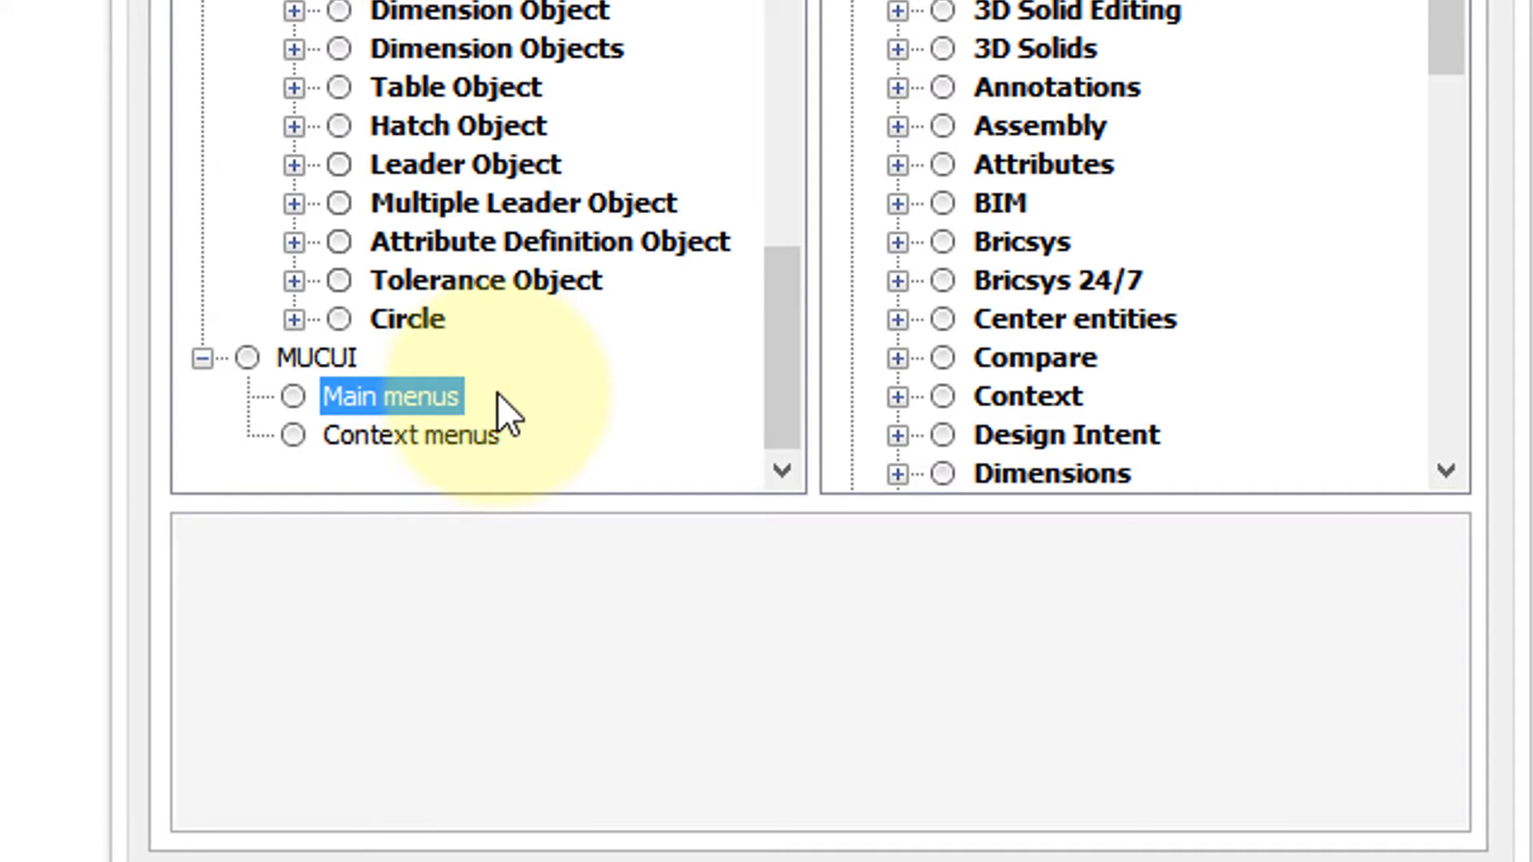
right_click(412, 397)
left_click(495, 416)
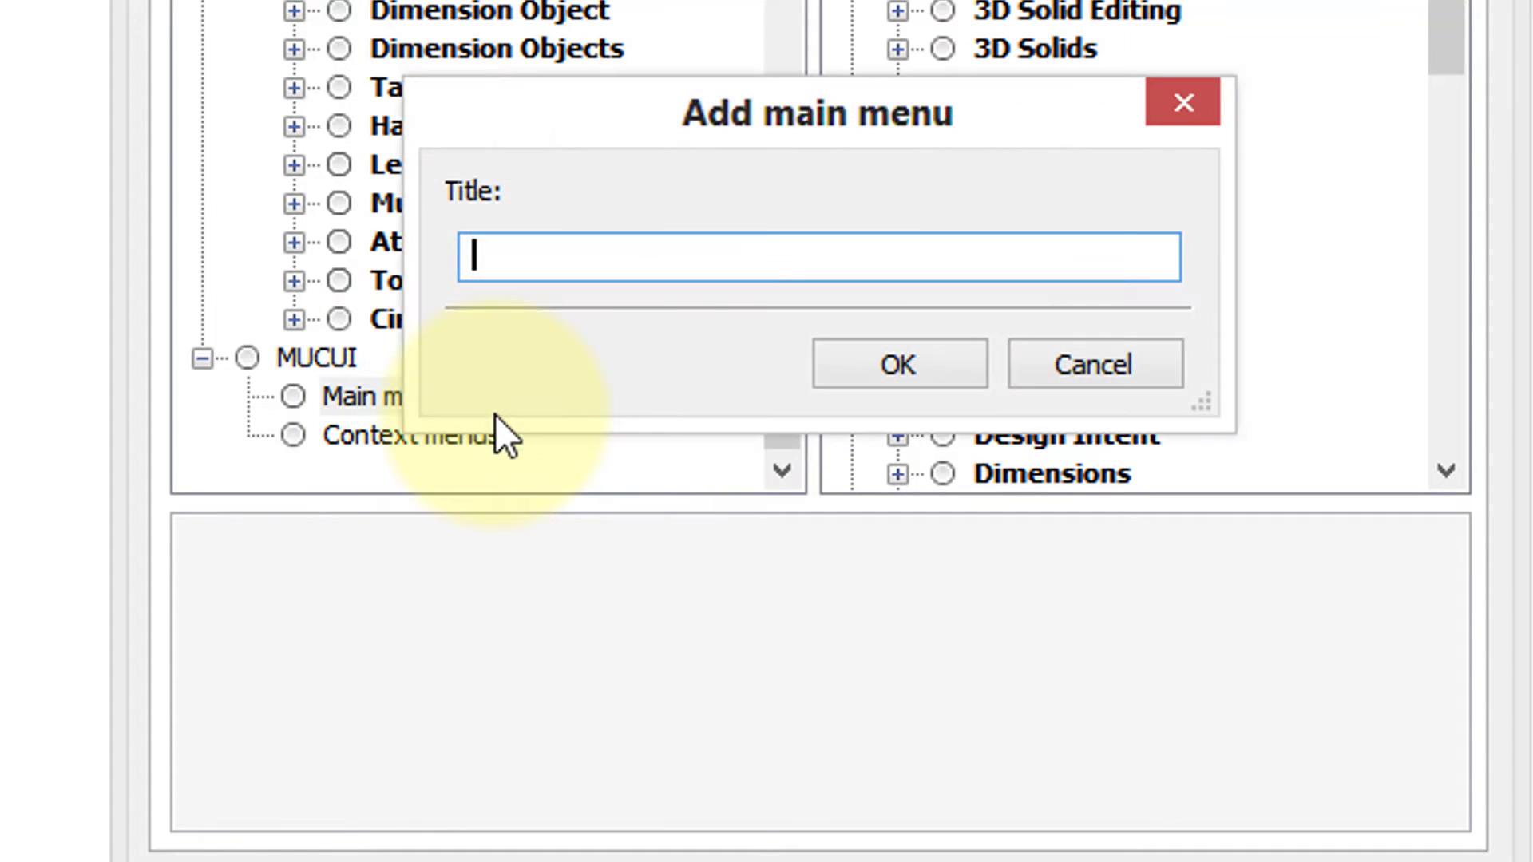
type("Test")
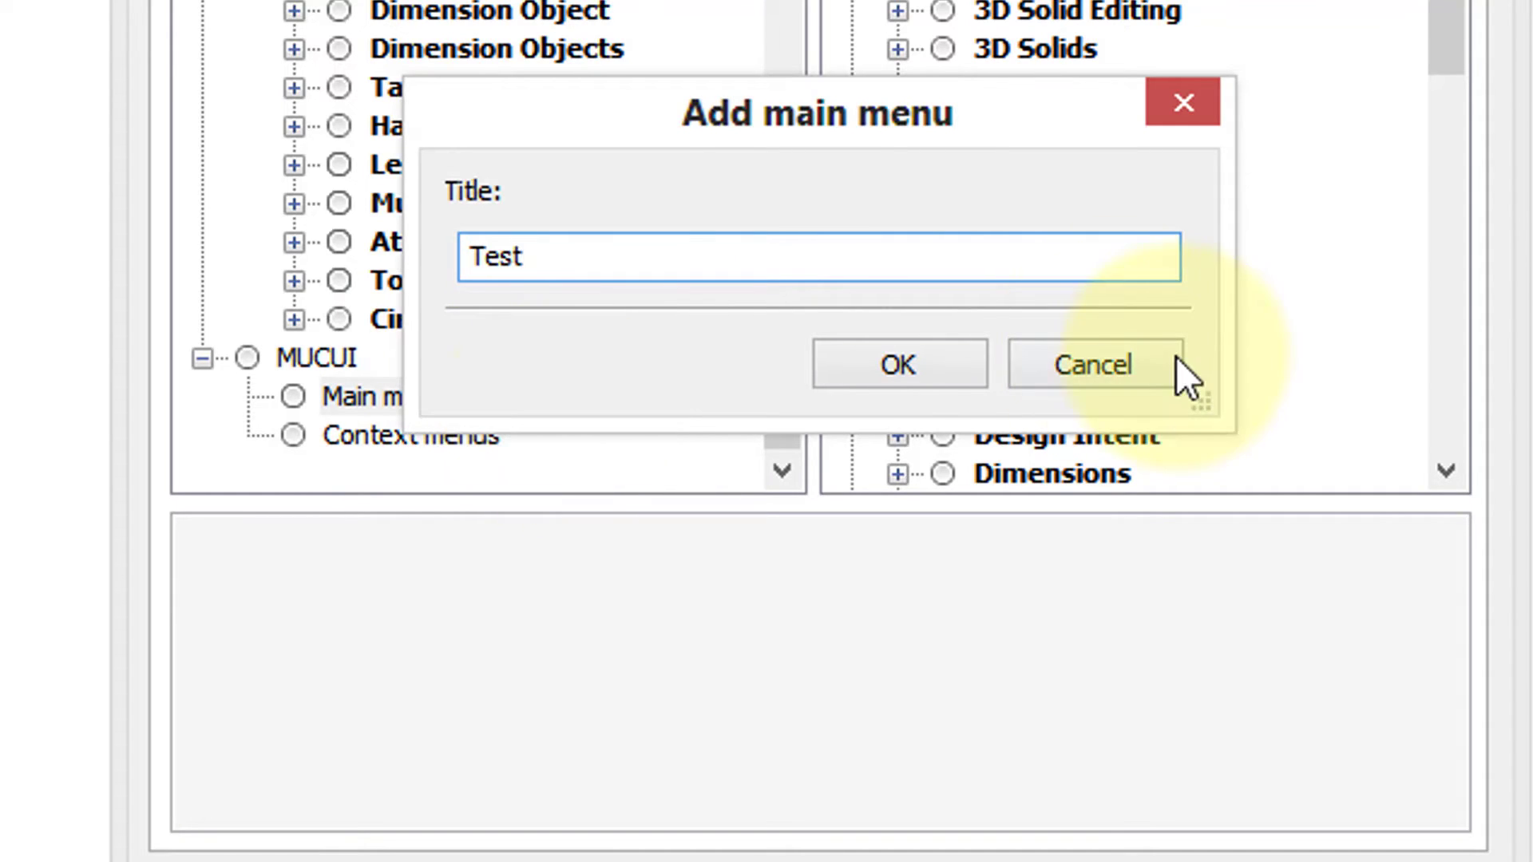
left_click(946, 366)
Append the Coincident tool from 2D Constraints as an item of the Test menu
right_click(408, 435)
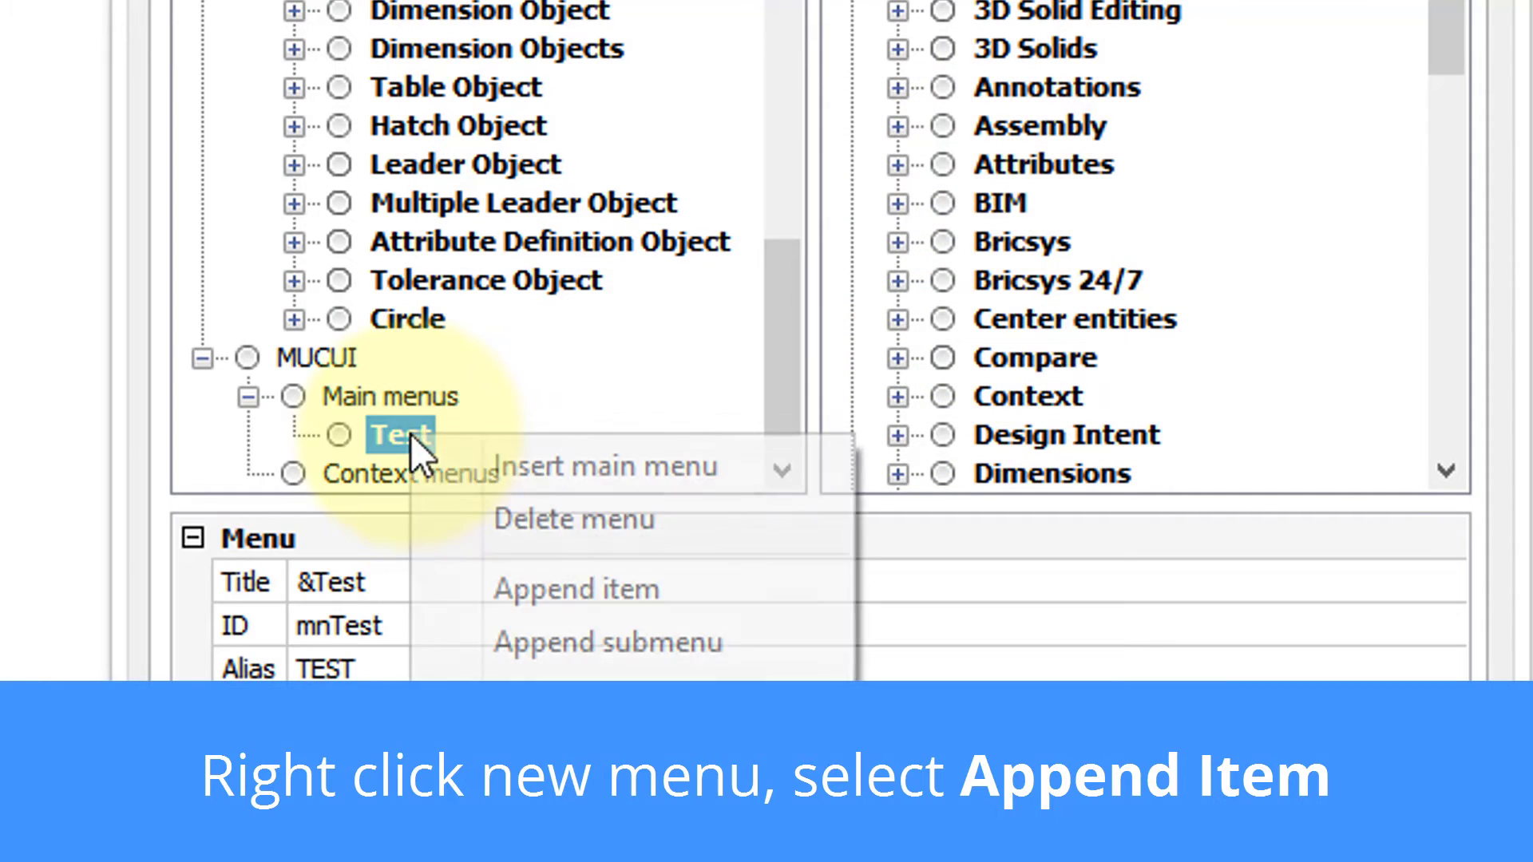
left_click(589, 587)
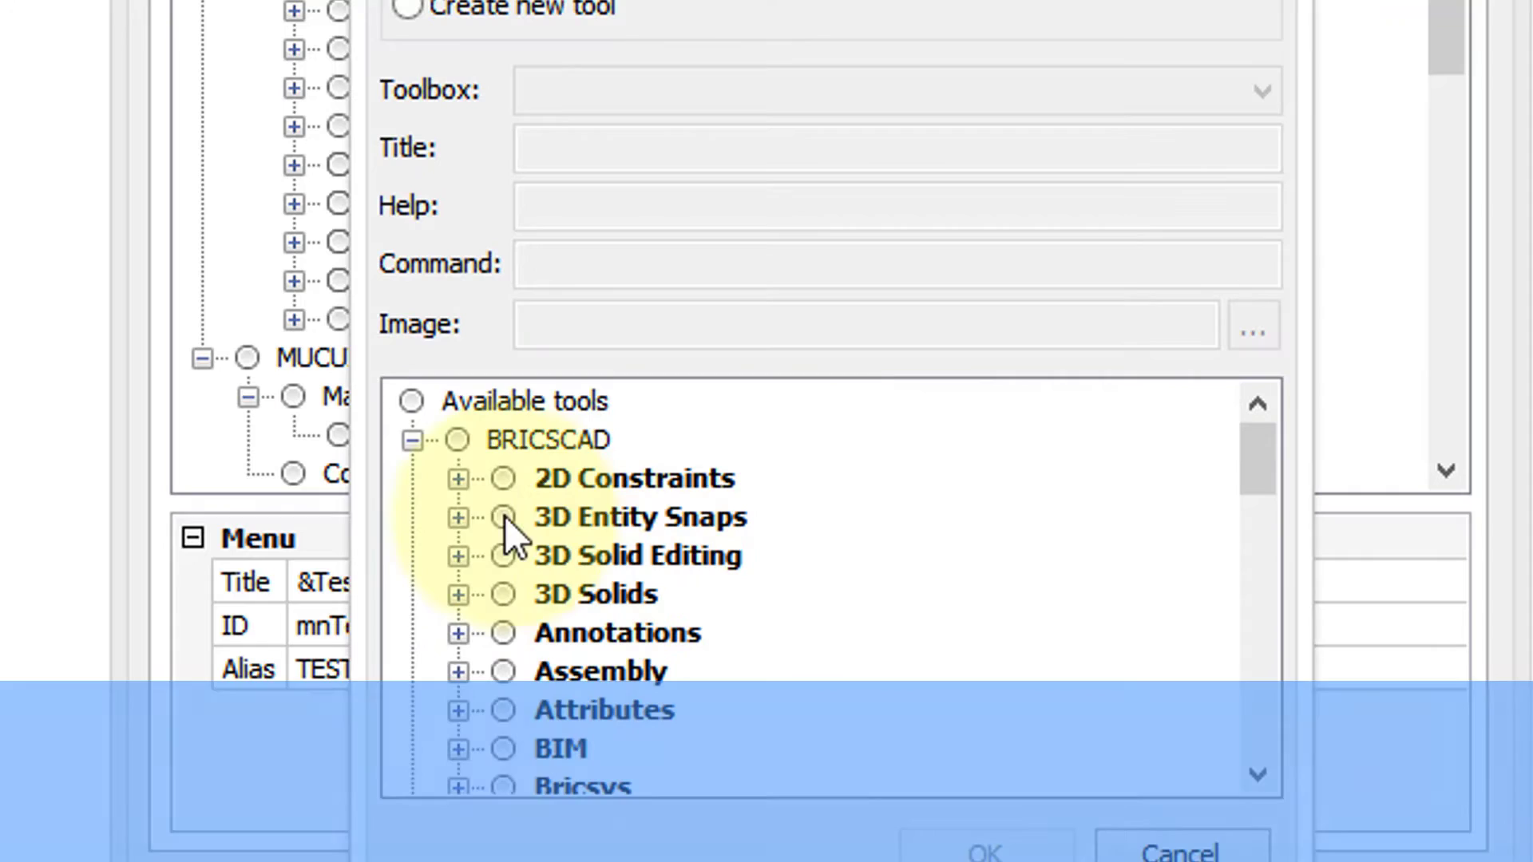
left_click(459, 474)
left_click(624, 440)
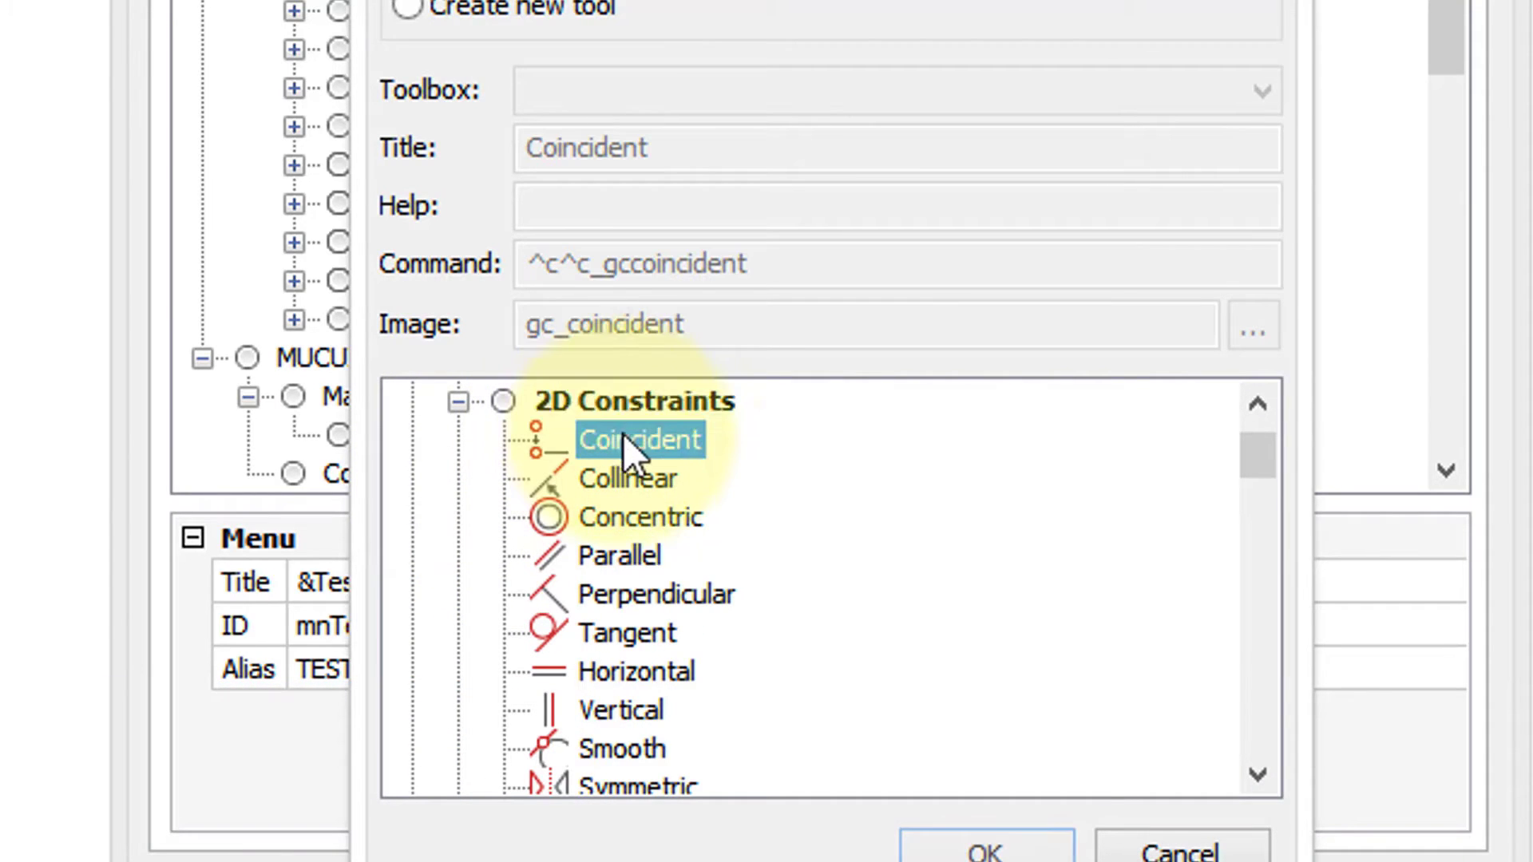
left_click(1025, 856)
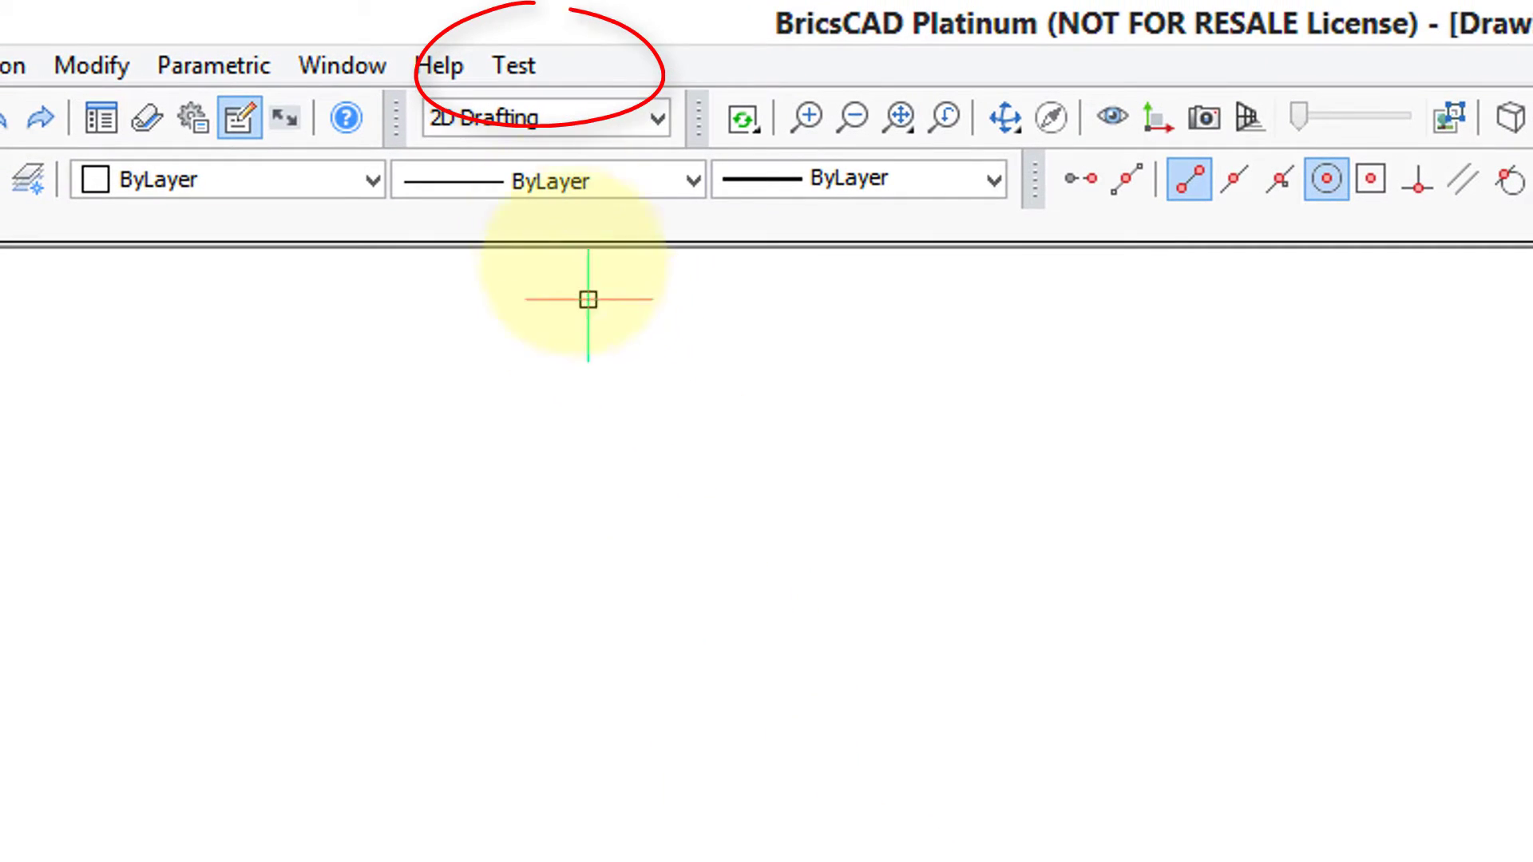
Check that the new Test menu in the menu bar offers Coincident
left_click(539, 56)
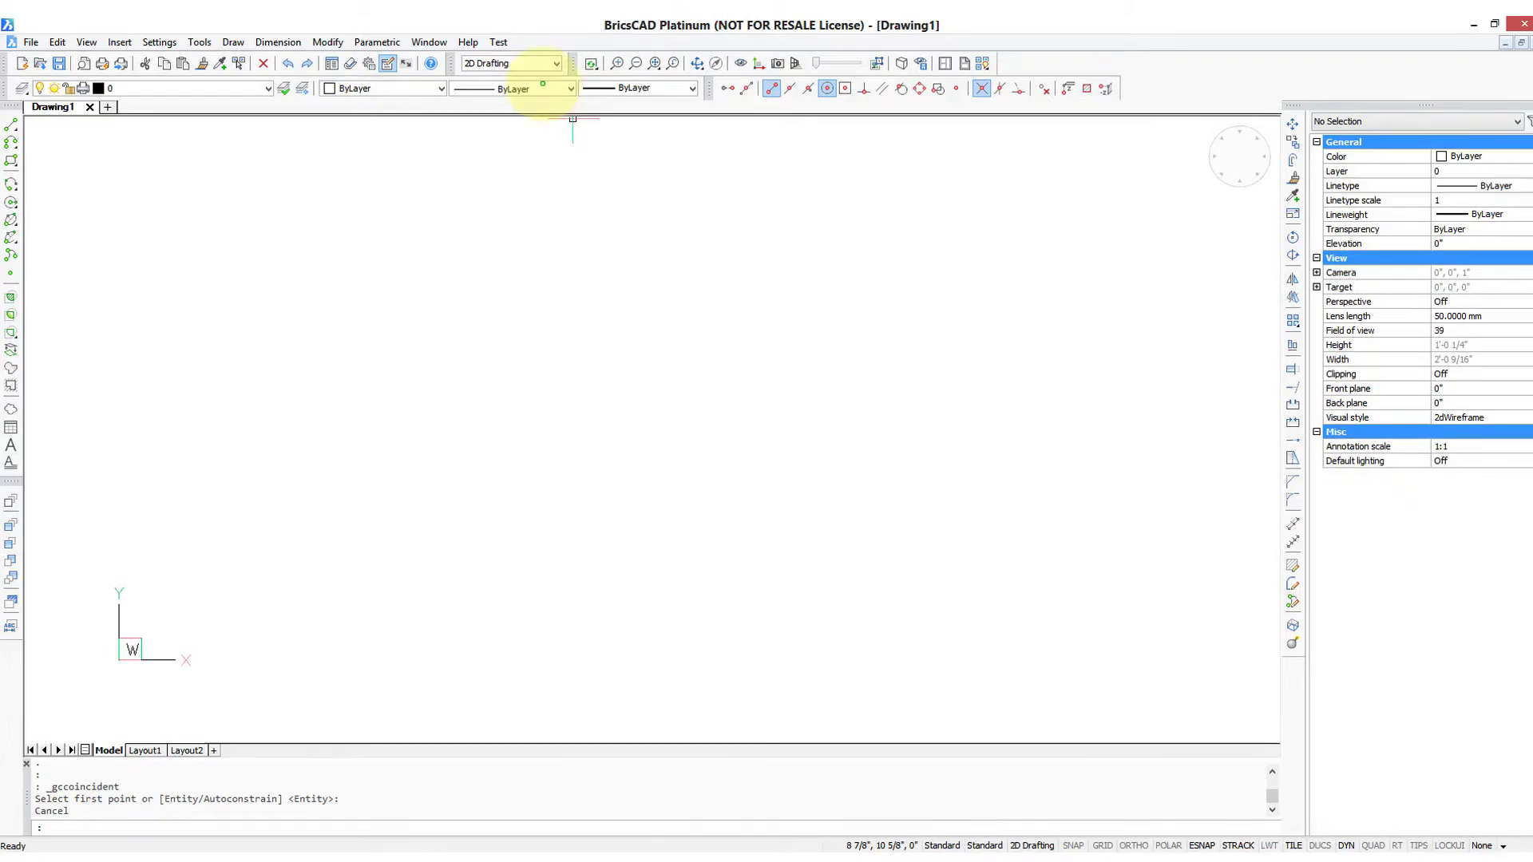
left_click(496, 45)
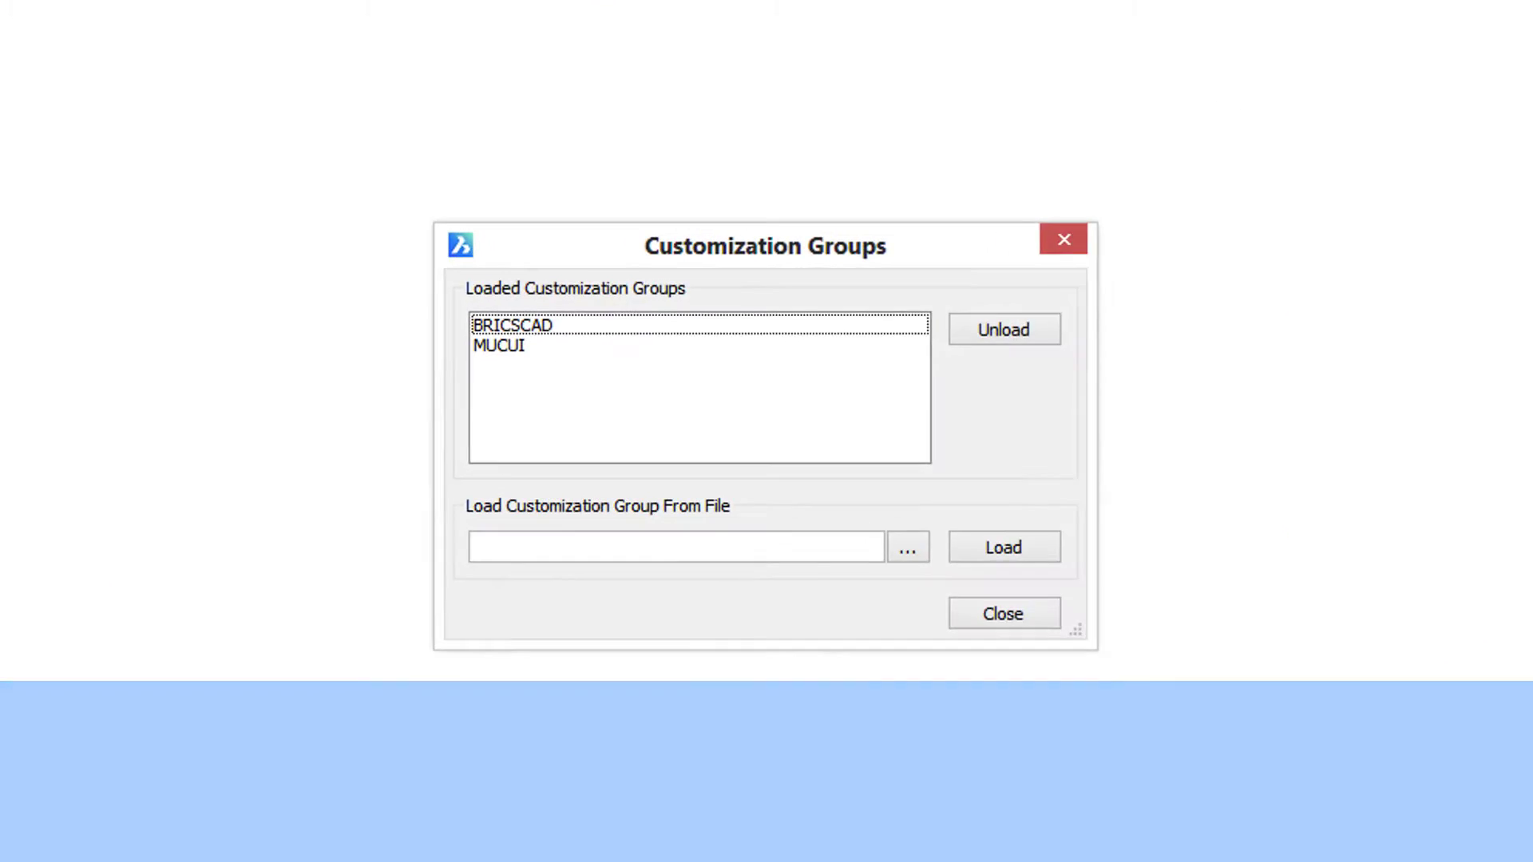
Unload the BRICSCAD customization group and choose default.cui as the file to reload
left_click(542, 340)
left_click(477, 292)
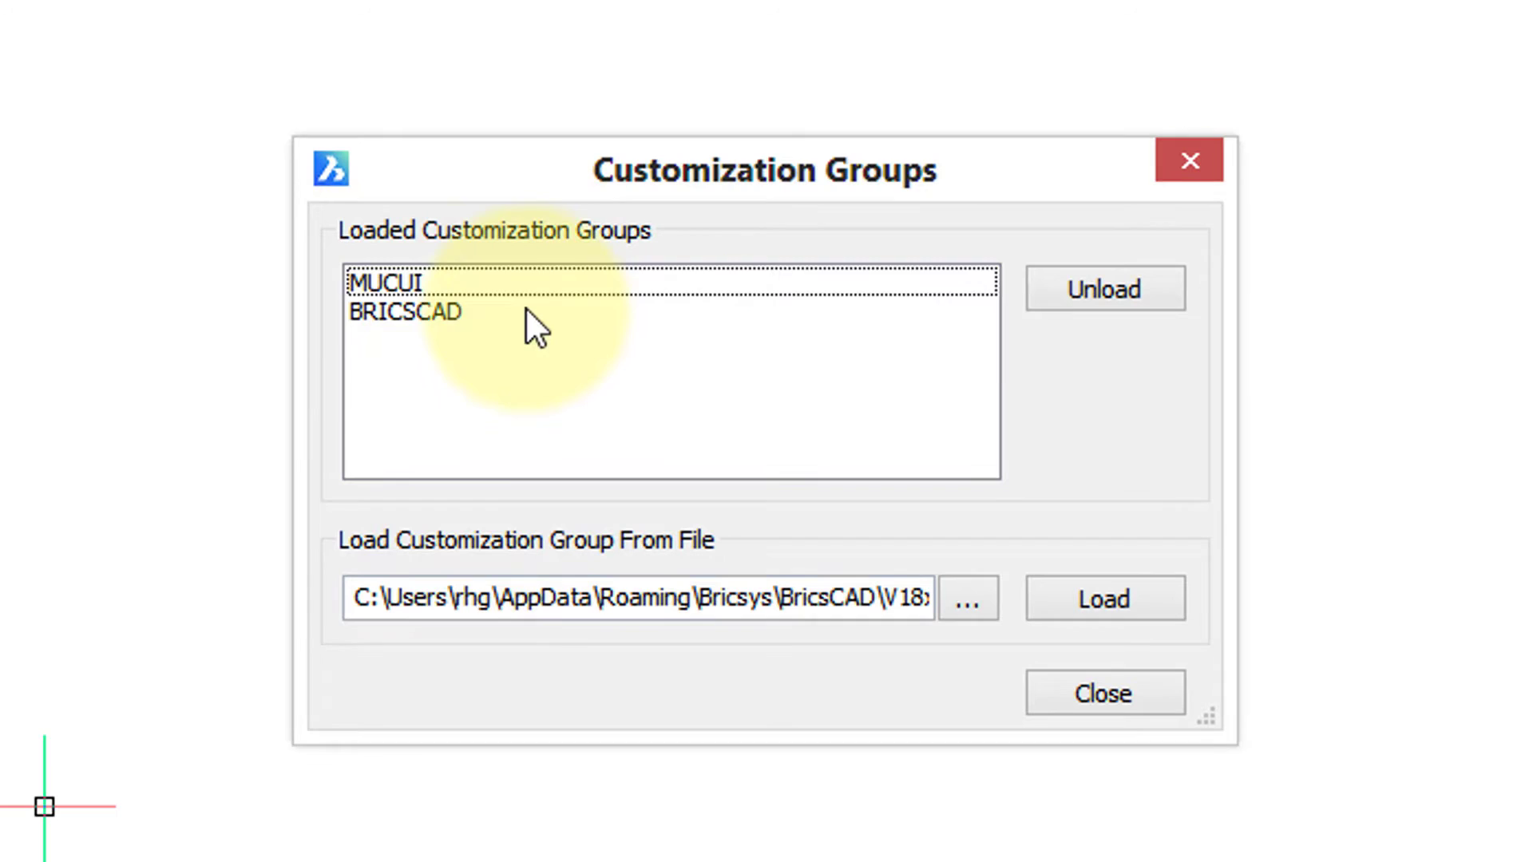
left_click(512, 320)
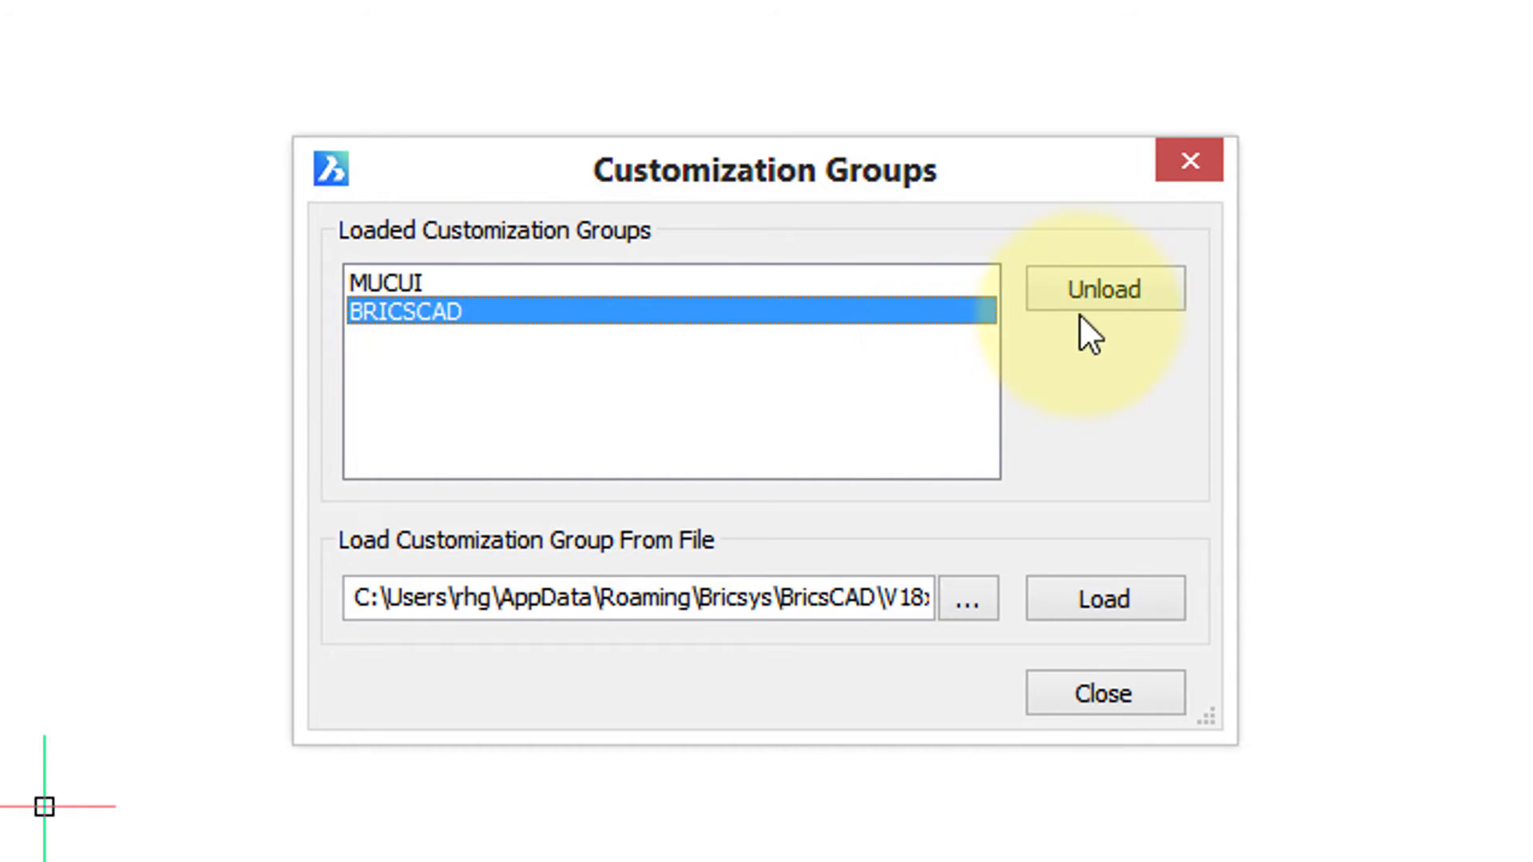
left_click(1084, 289)
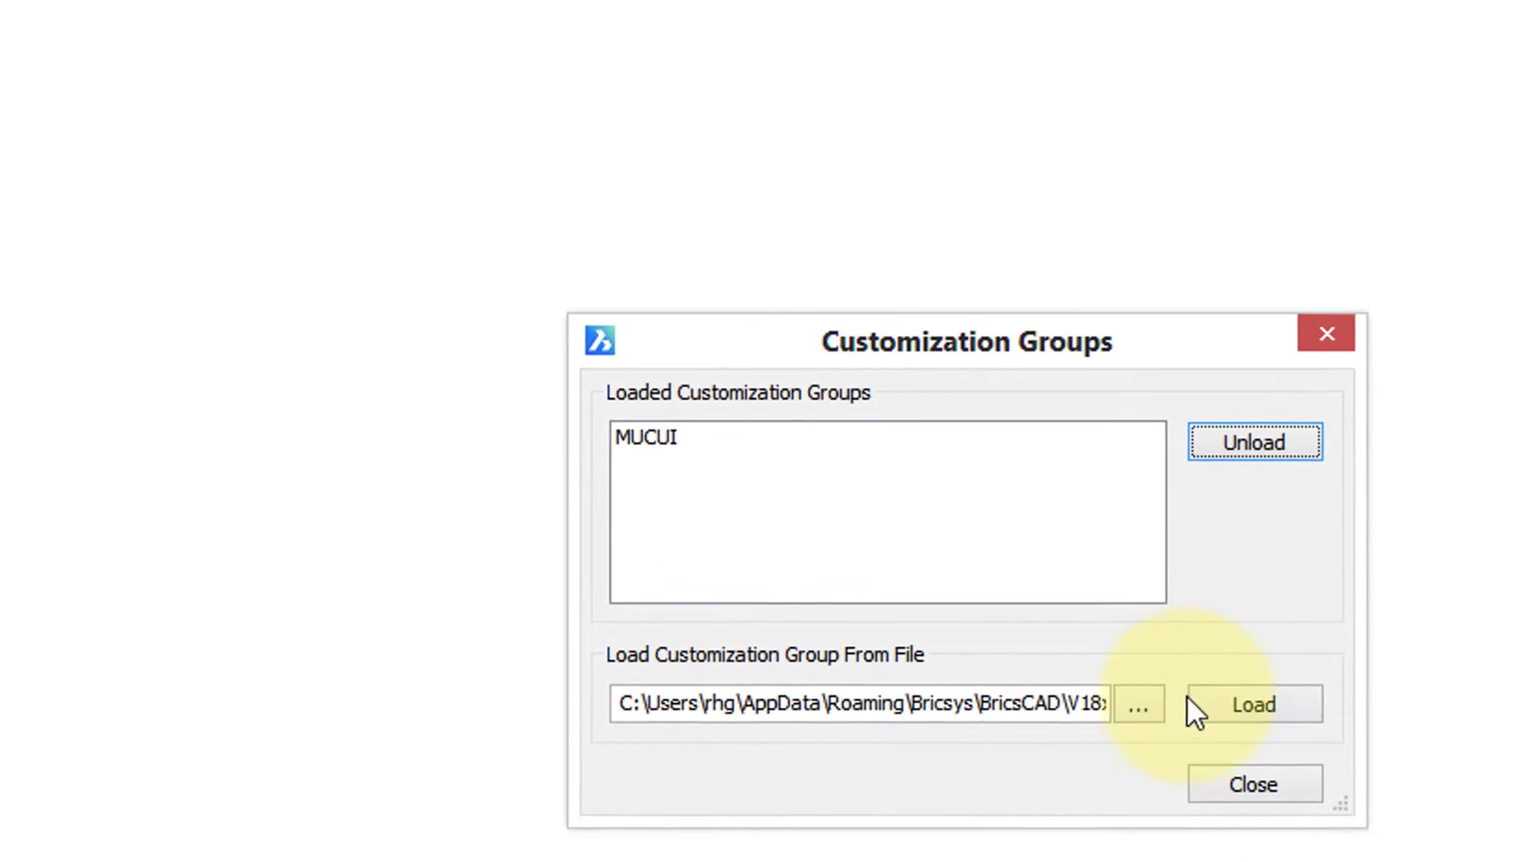
left_click(1488, 860)
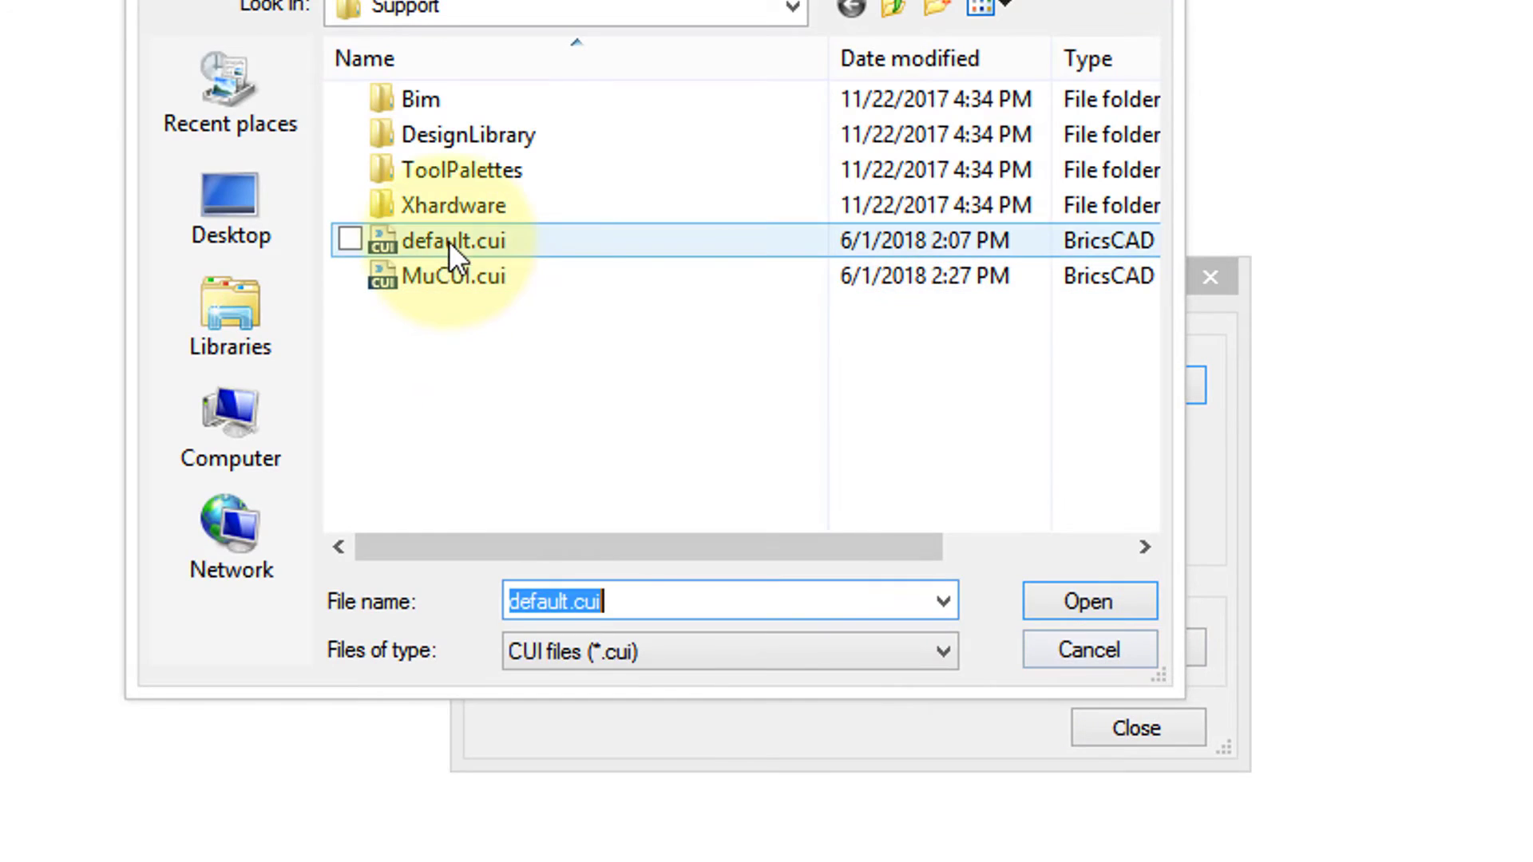
left_click(450, 239)
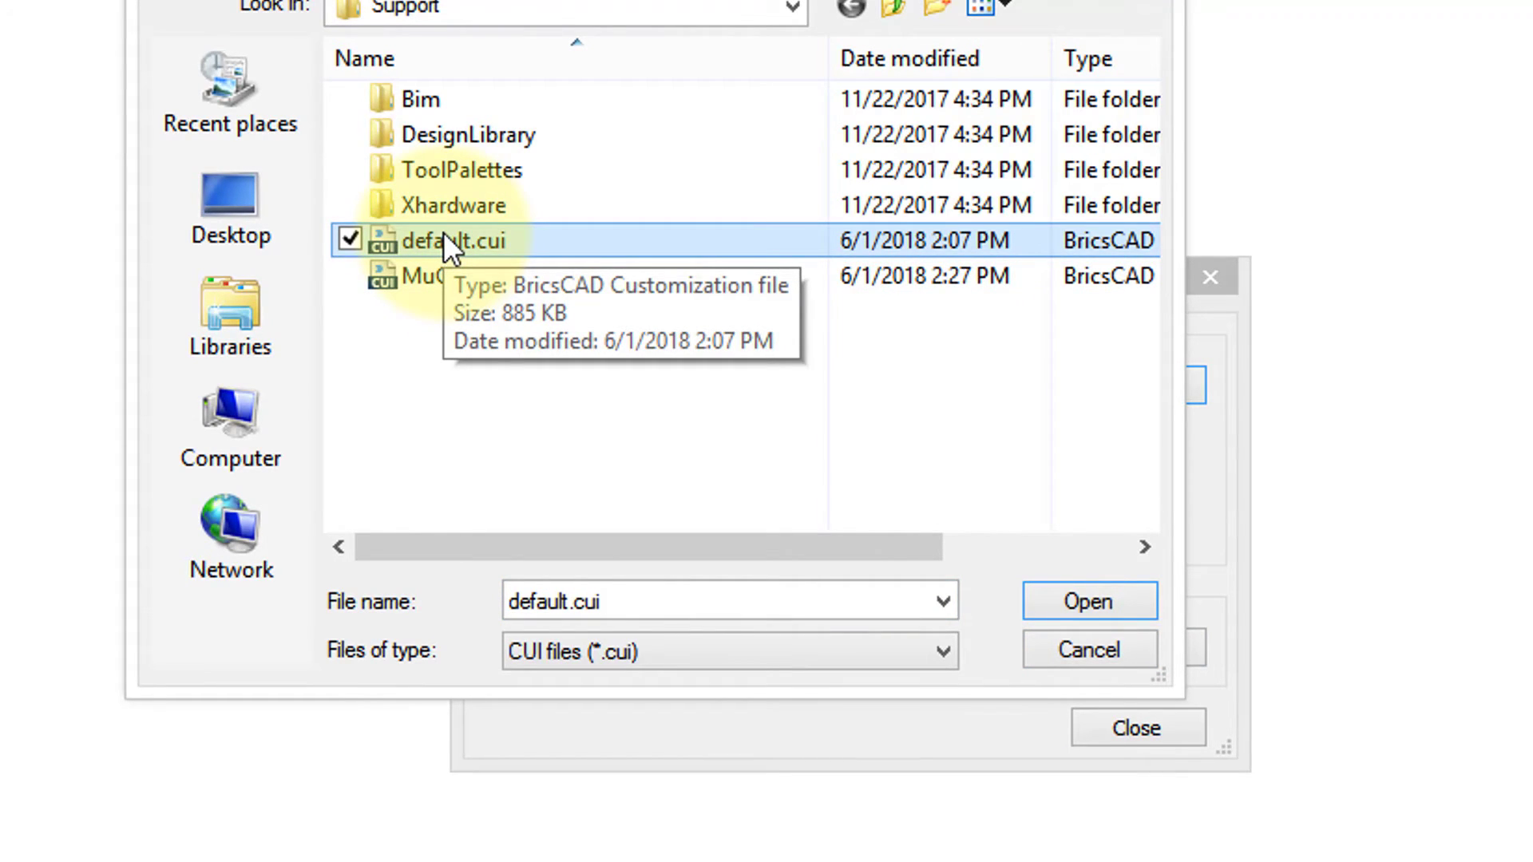
left_click(1101, 607)
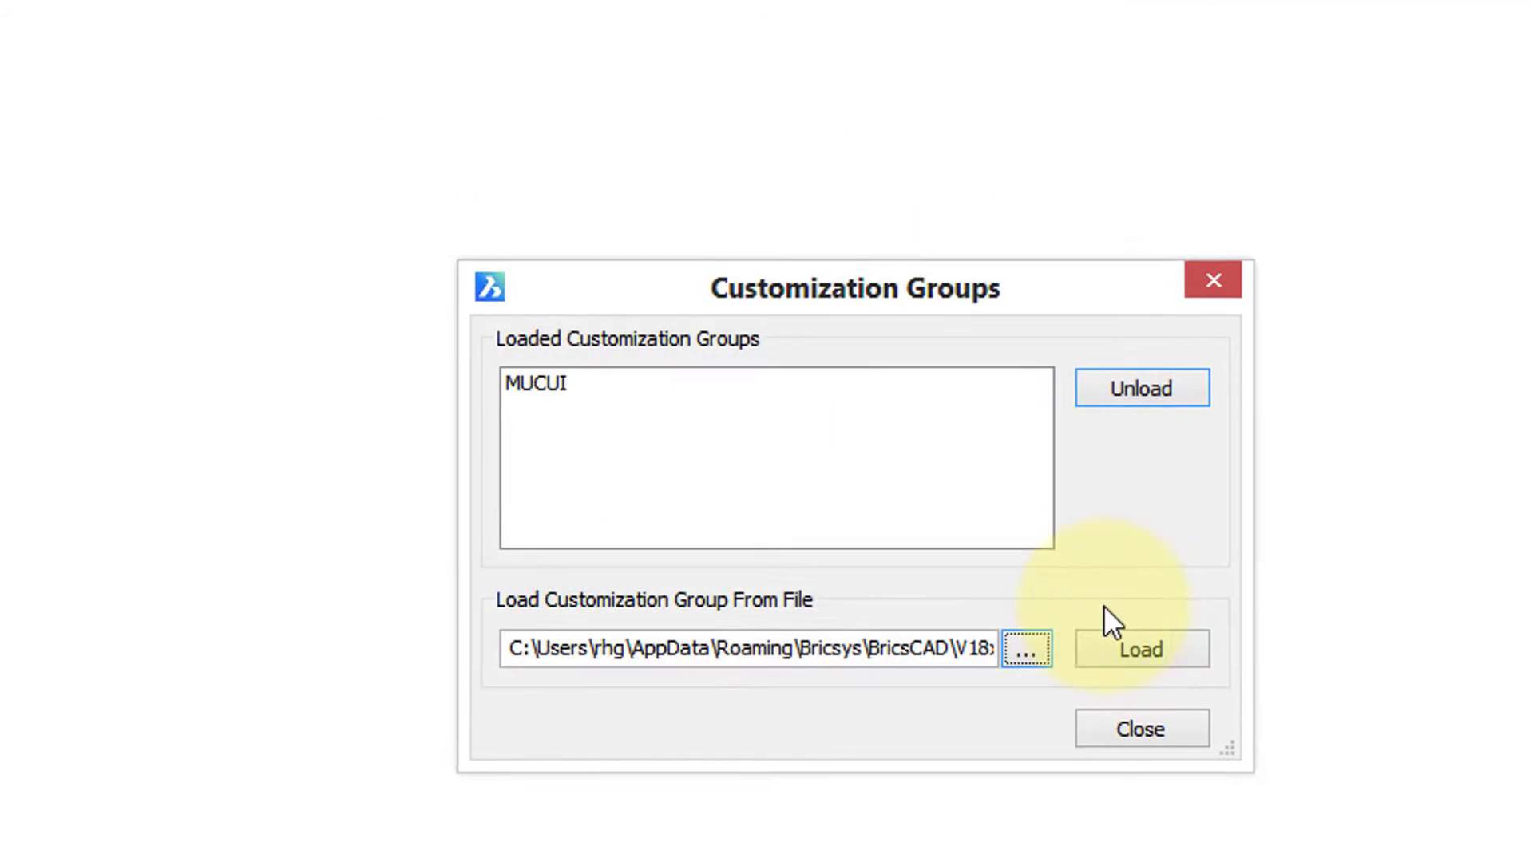
Reload BRICSCAD from default.cui, close Customization Groups, and confirm Test still holds Coincident
left_click(1140, 649)
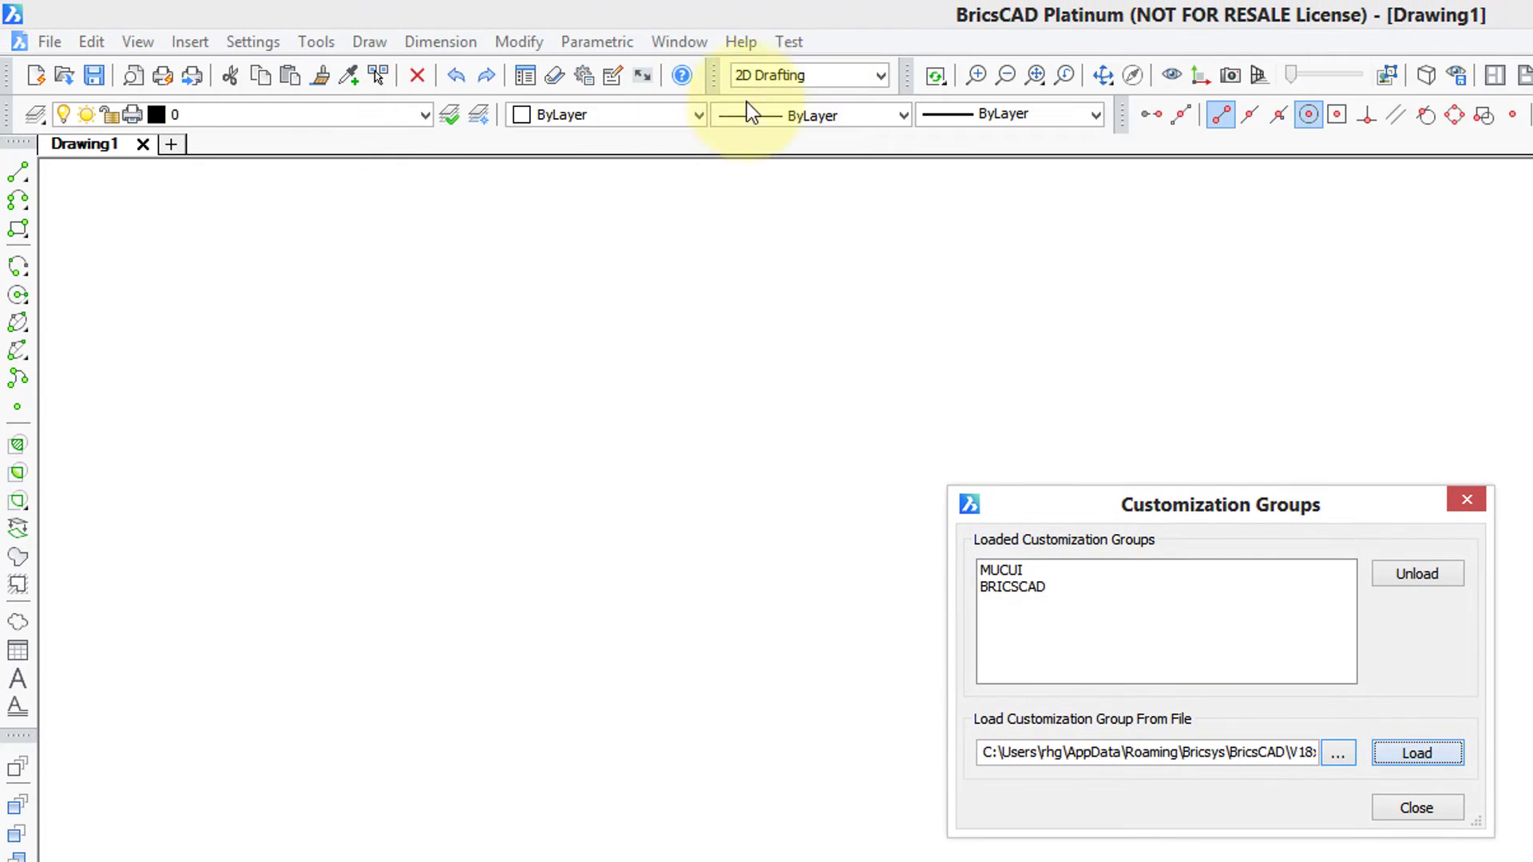
left_click(1410, 809)
left_click(789, 43)
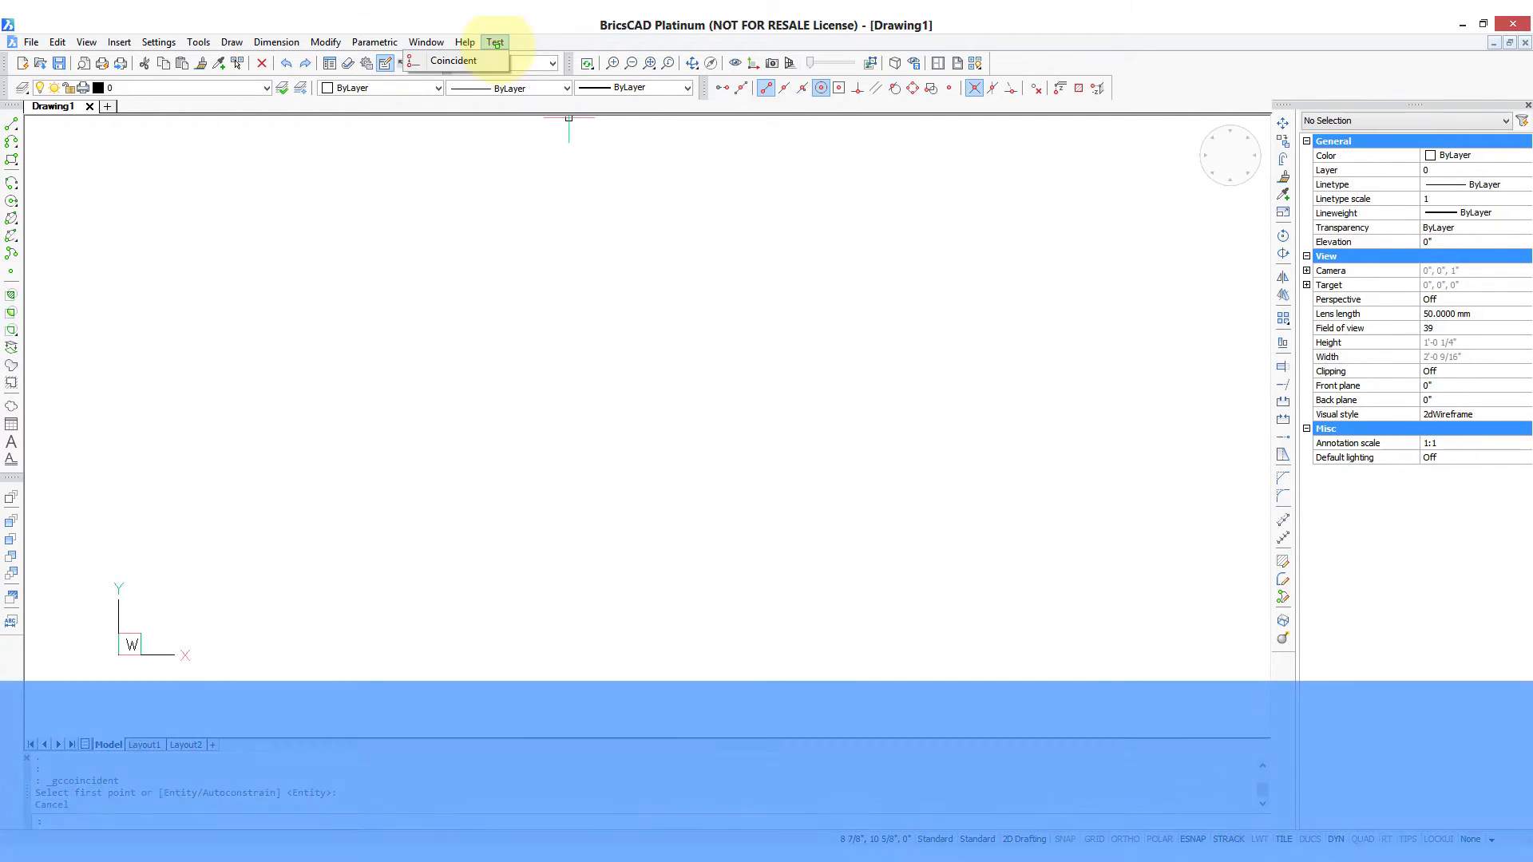
left_click(540, 25)
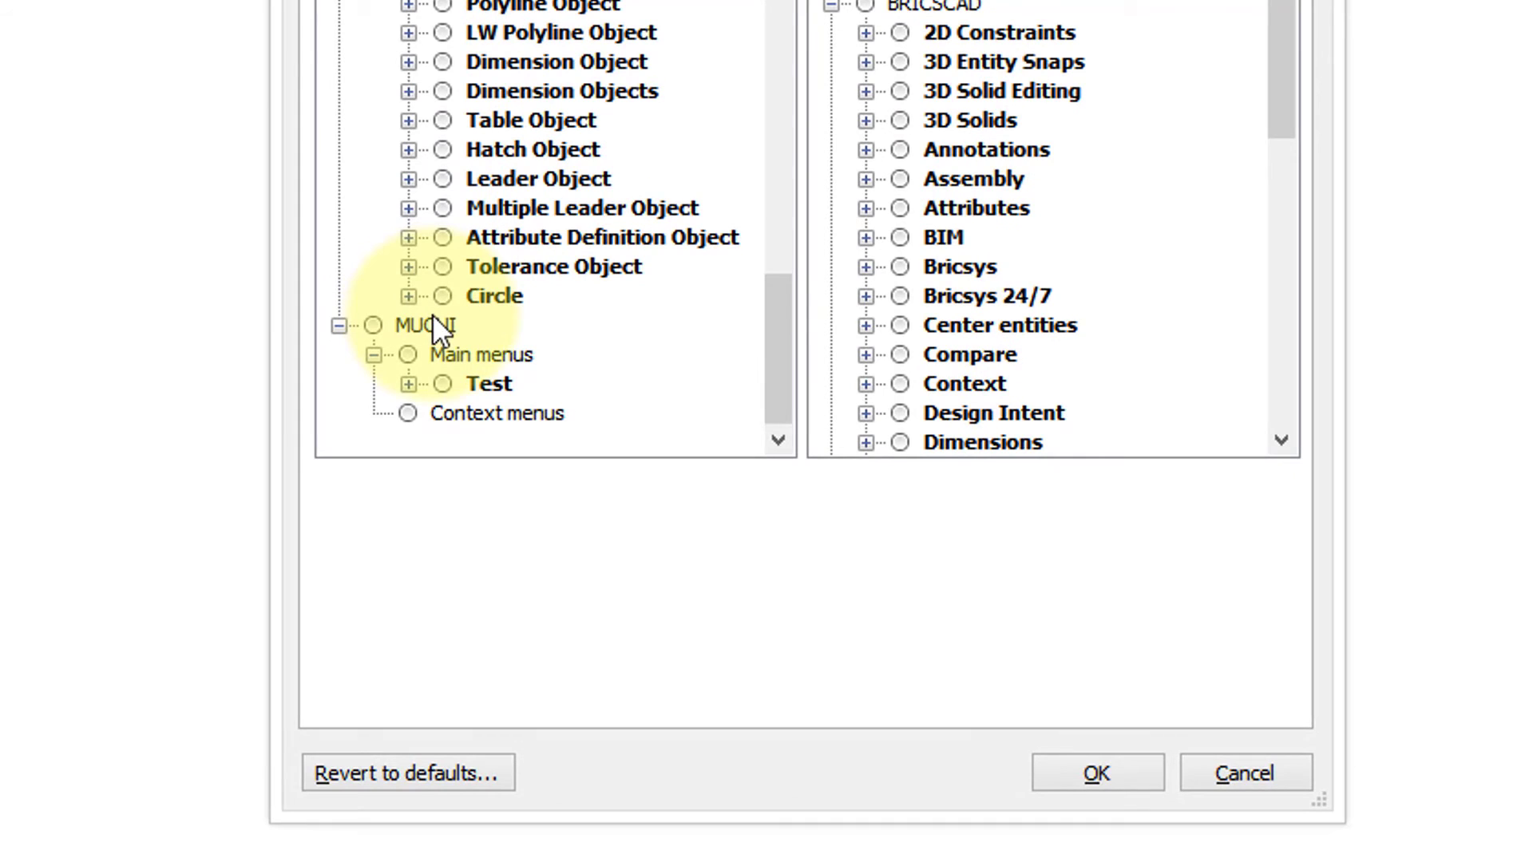
Show the MUCUI group's properties and select its MuCUI.cui file path in Support
left_click(436, 322)
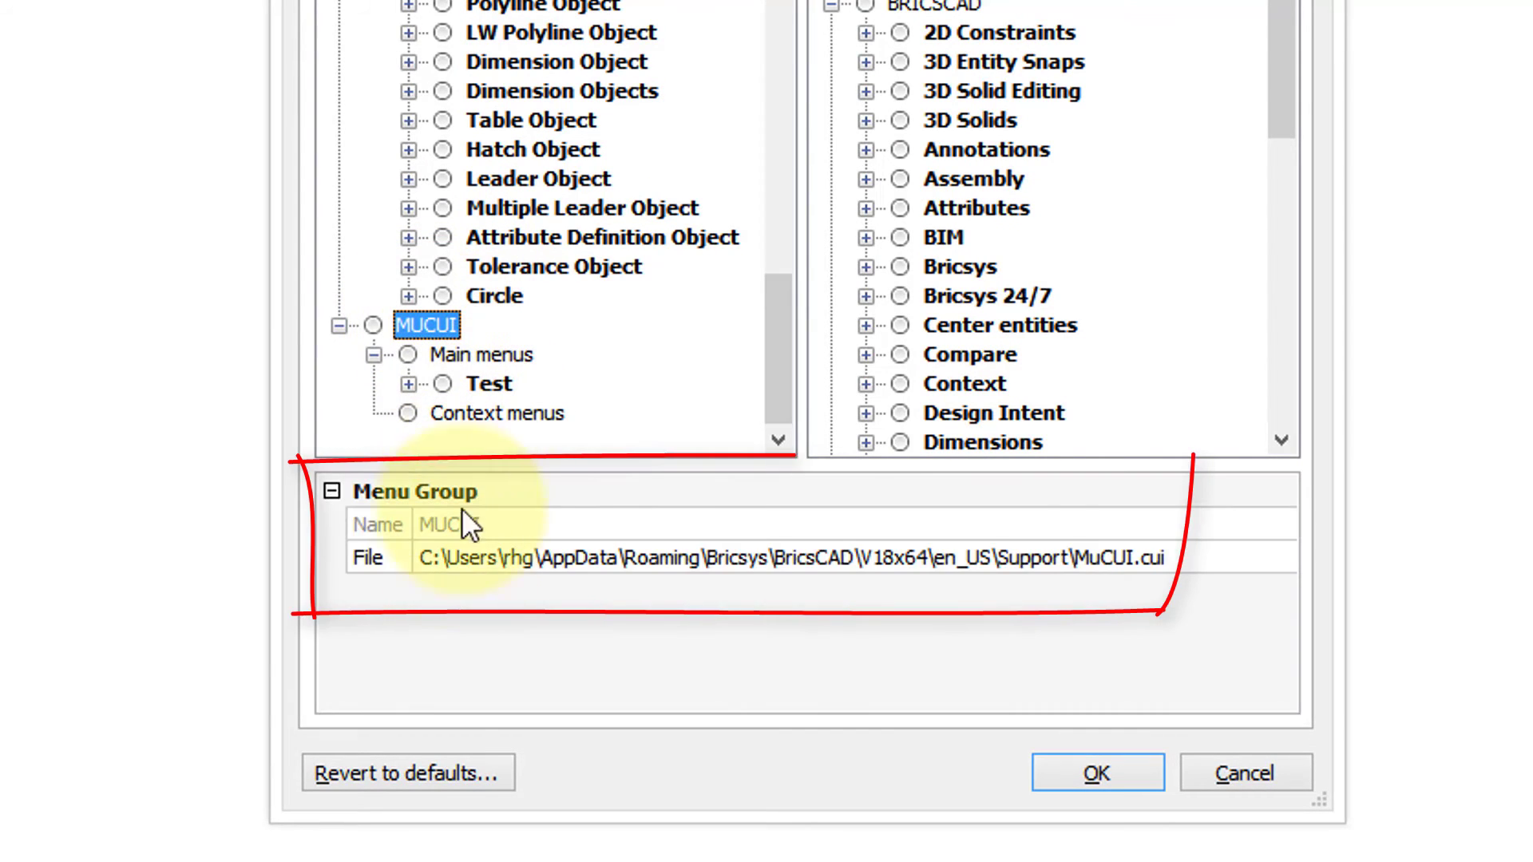
left_click(457, 558)
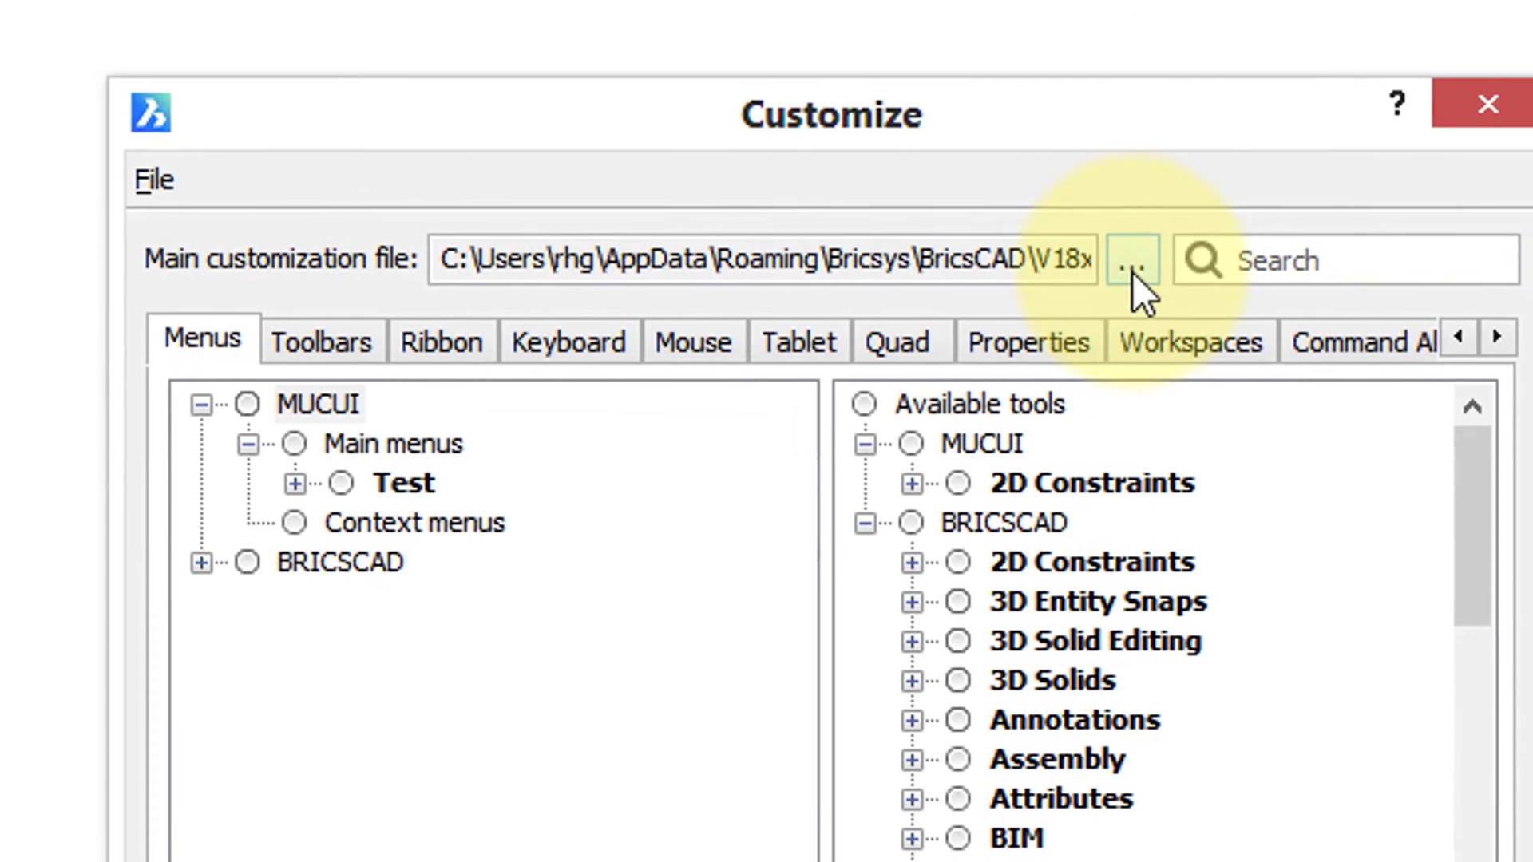
left_click(1064, 301)
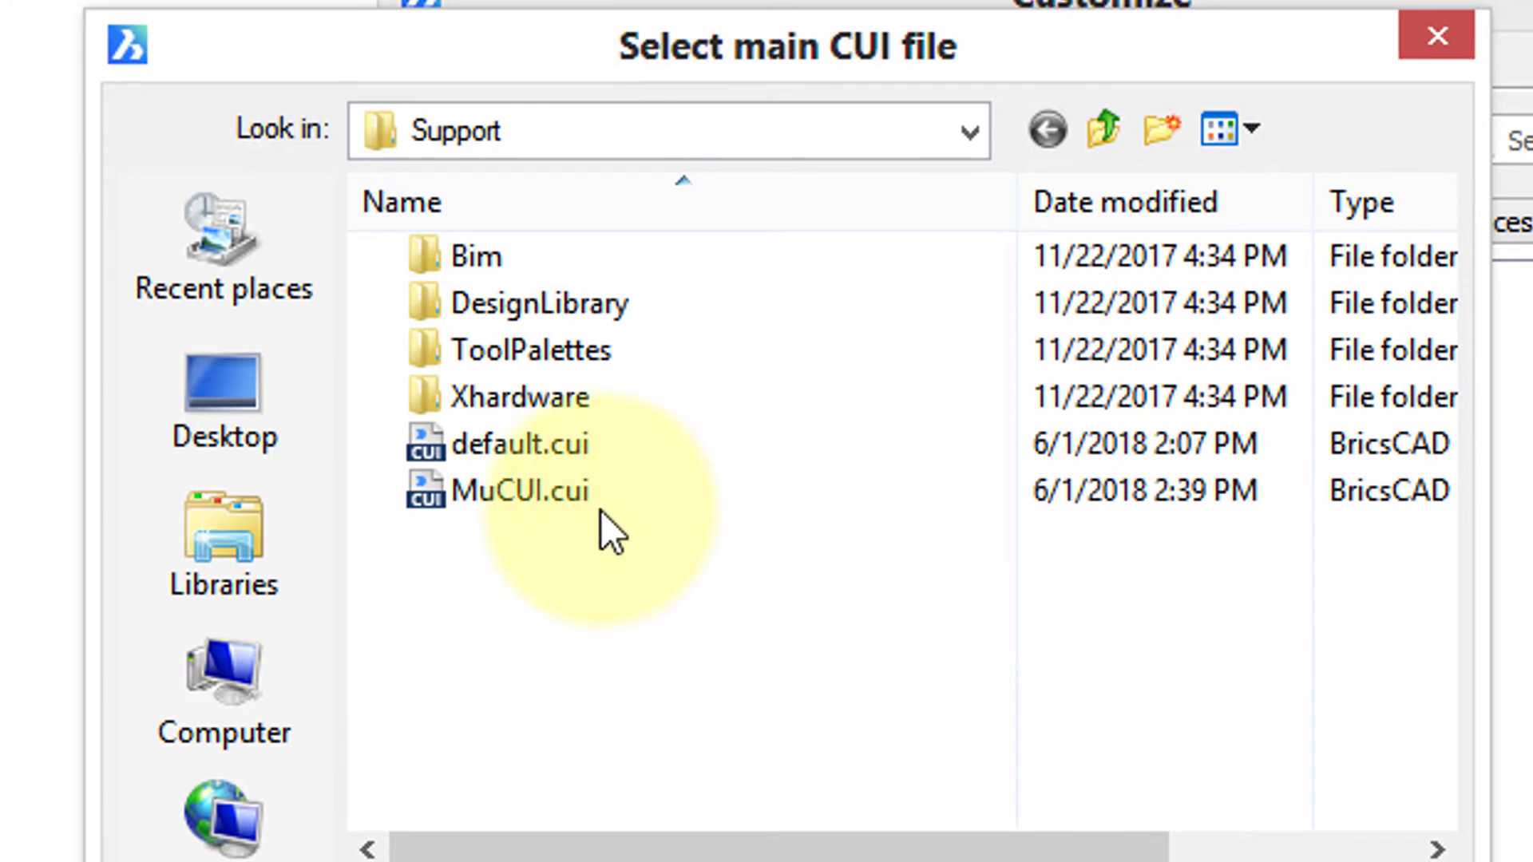
left_click(563, 492)
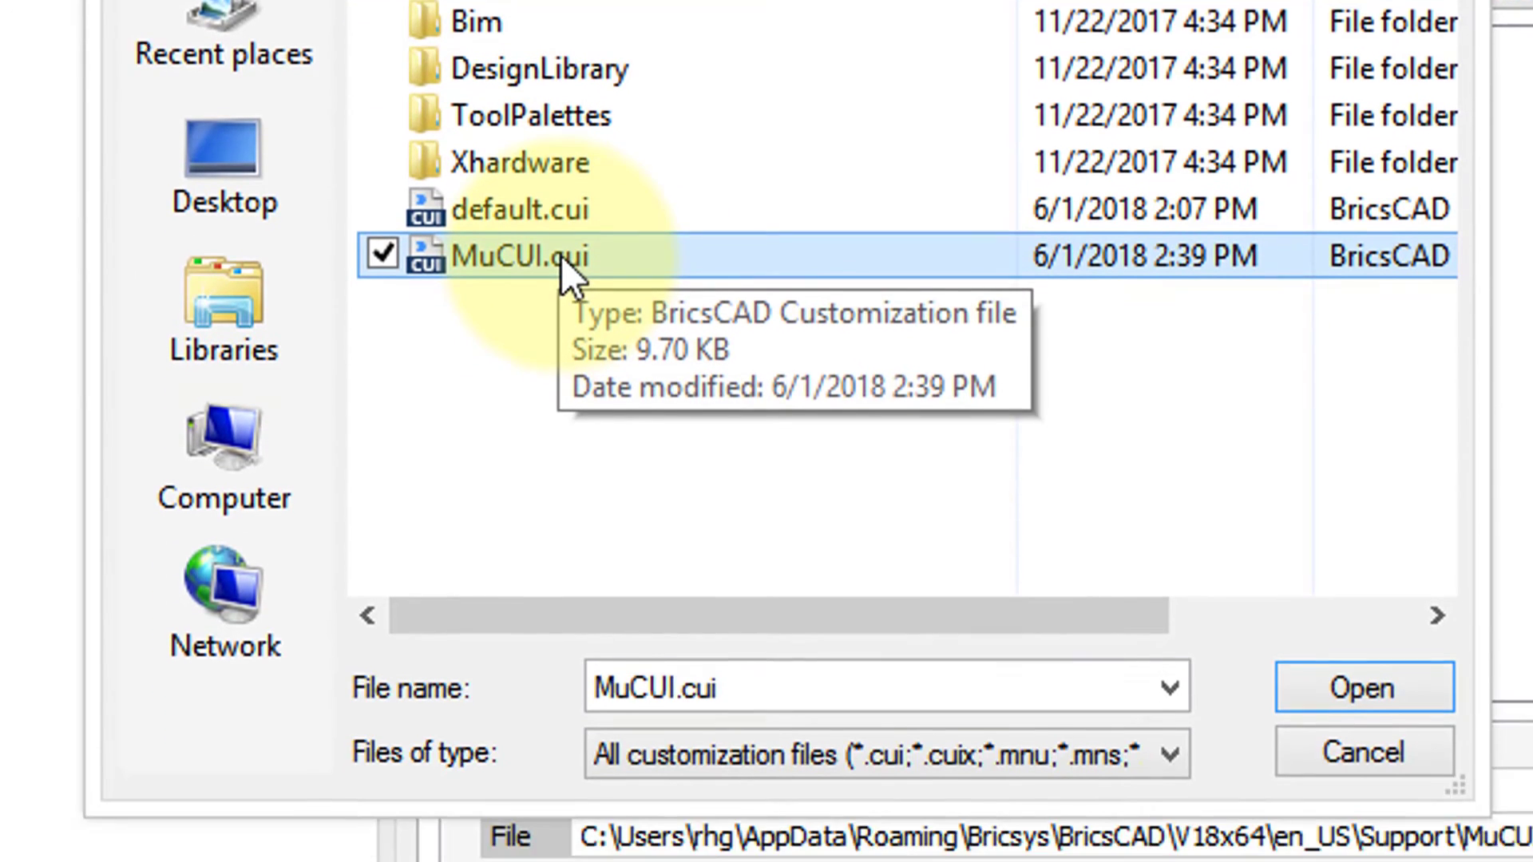
right_click(562, 257)
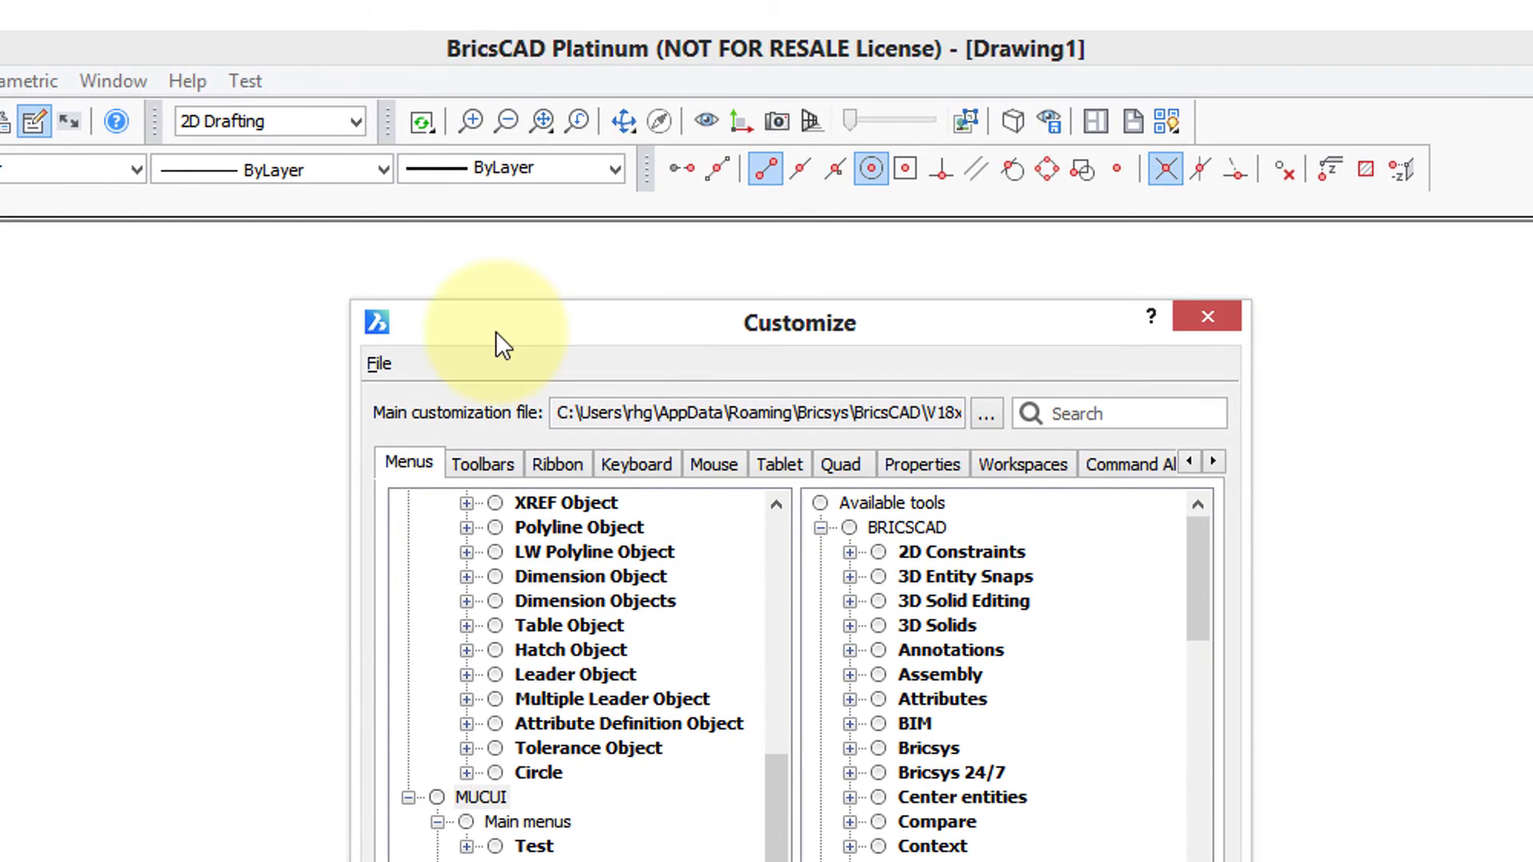
Start loading a partial CUI file and pick MuCUI.cui from the Support folder
left_click(382, 365)
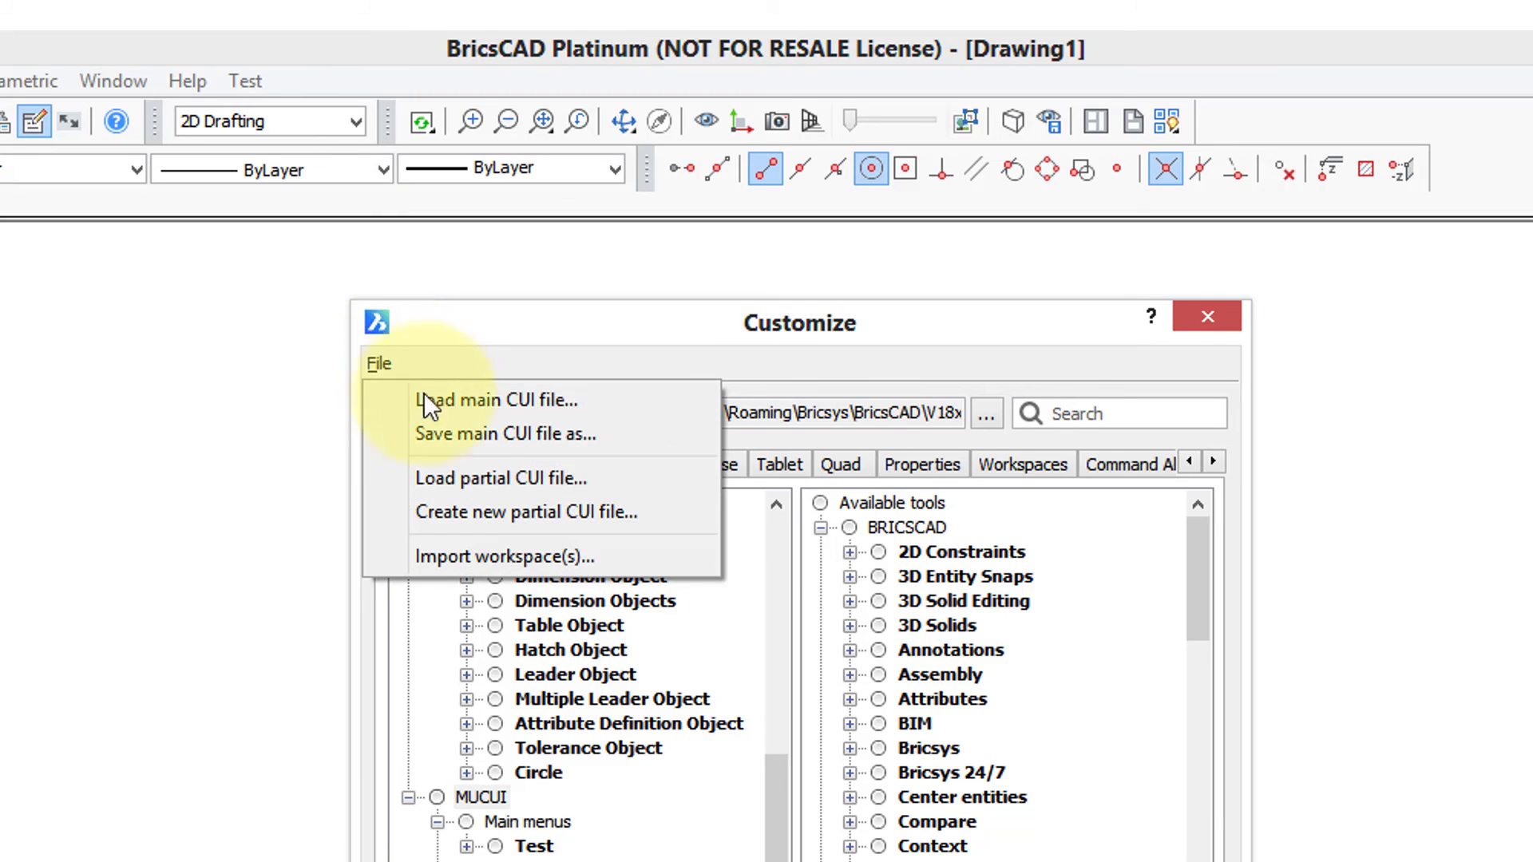
left_click(470, 478)
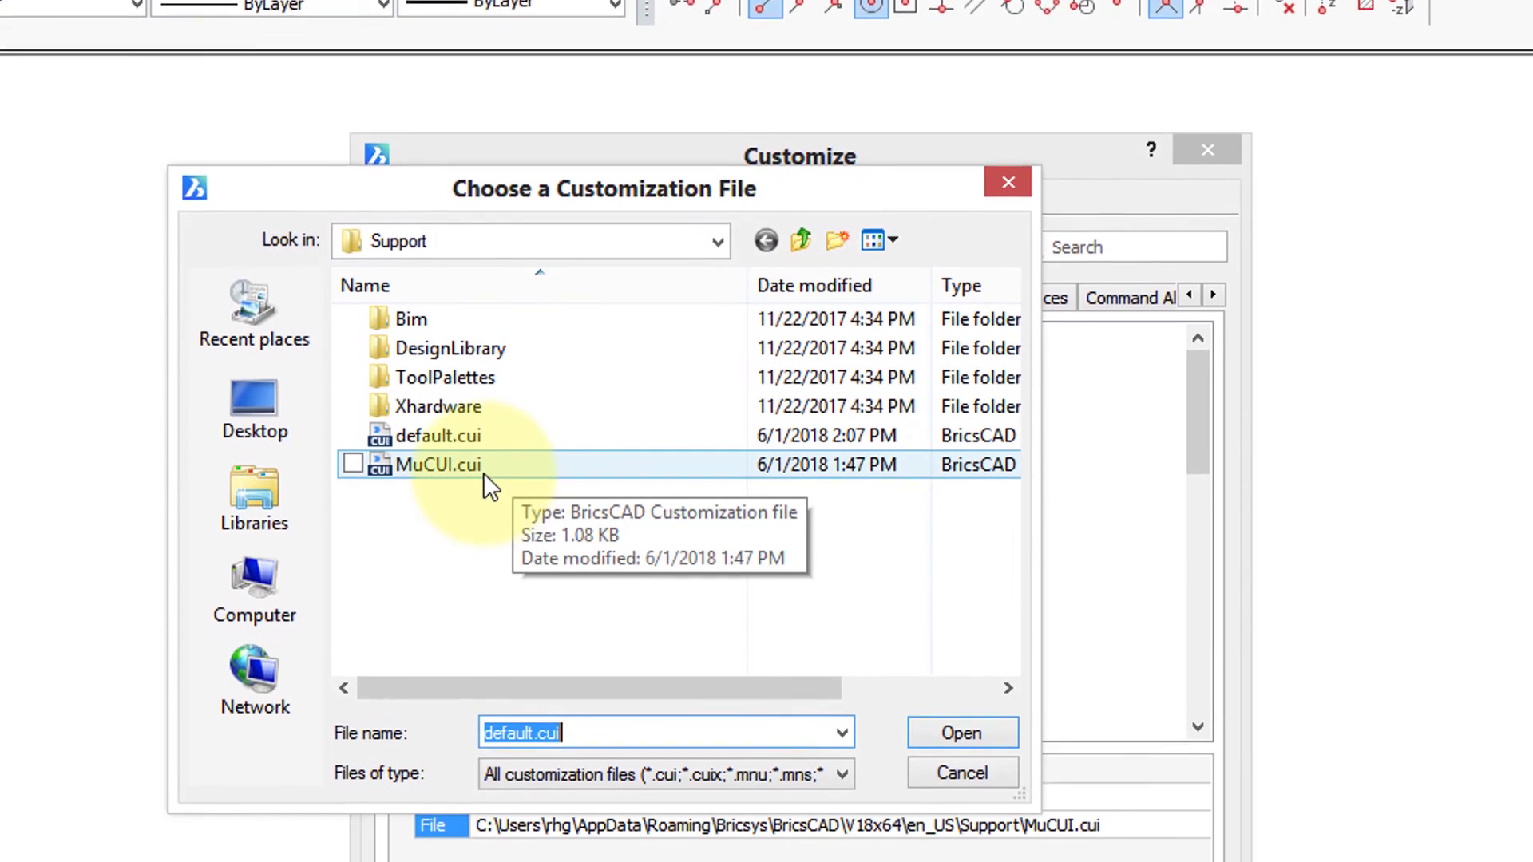
left_click(484, 471)
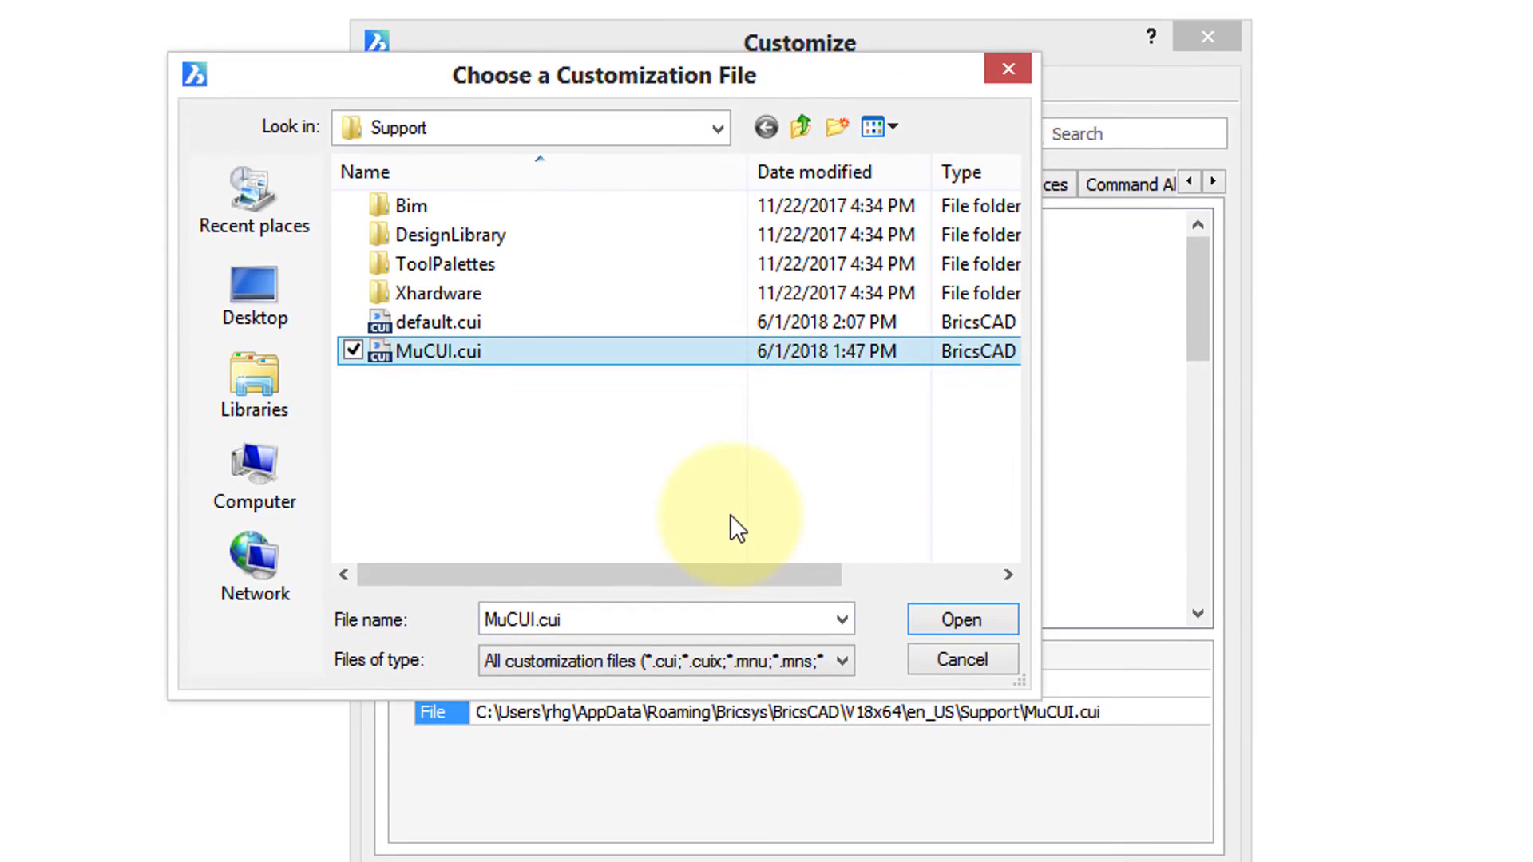